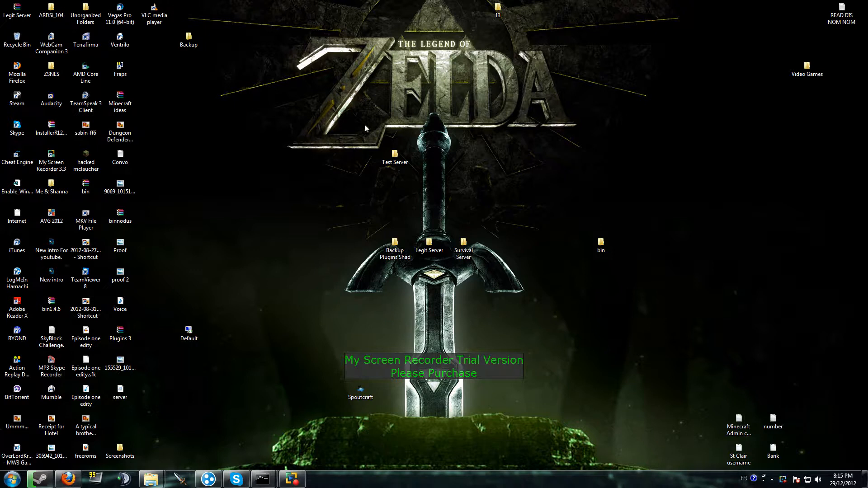
Open the empty Test Server folder from the desktop.
drag(364, 124, 429, 174)
click(451, 193)
drag(357, 116, 461, 194)
drag(353, 138, 431, 192)
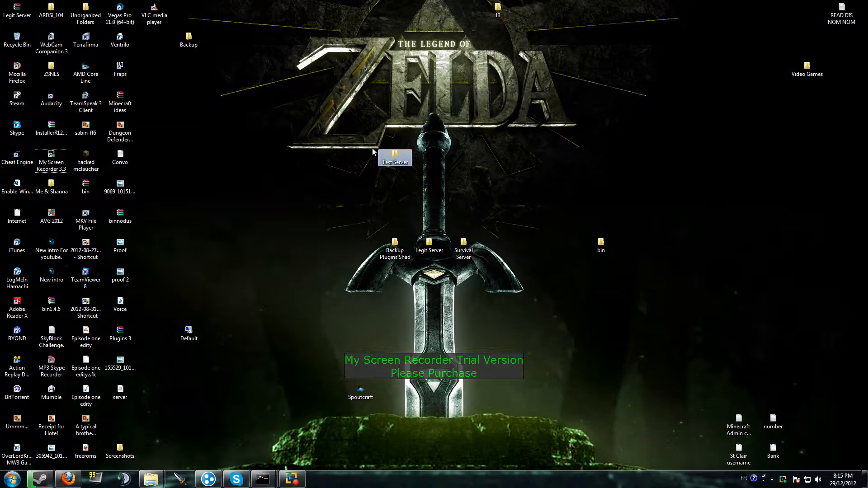
drag(374, 146, 424, 179)
double_click(402, 162)
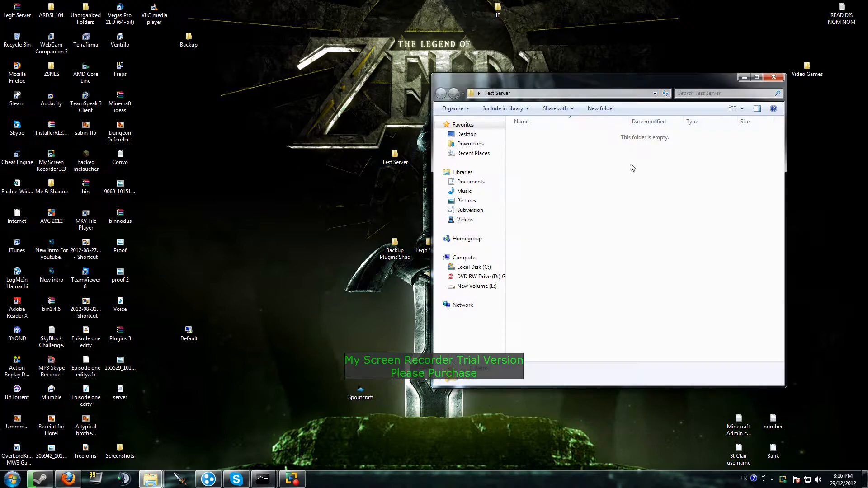
Open the Start batch file from the Legit Server folder for editing in Notepad.
double_click(424, 249)
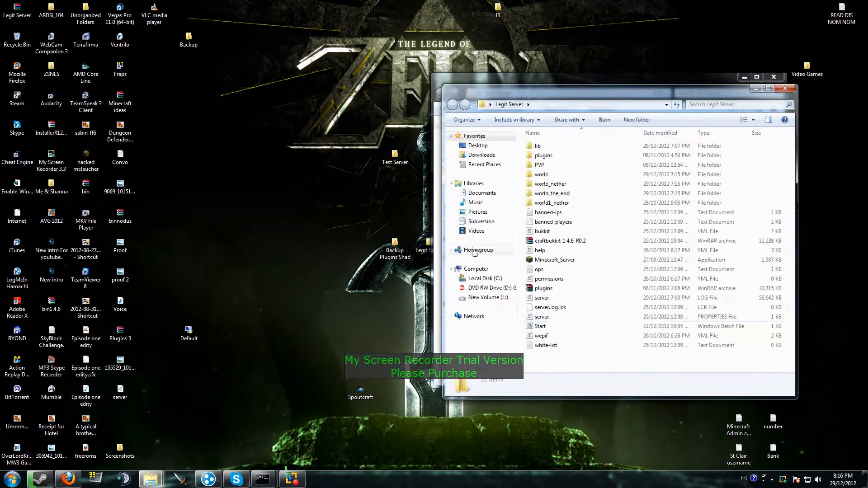
right_click(560, 332)
click(545, 326)
right_click(544, 326)
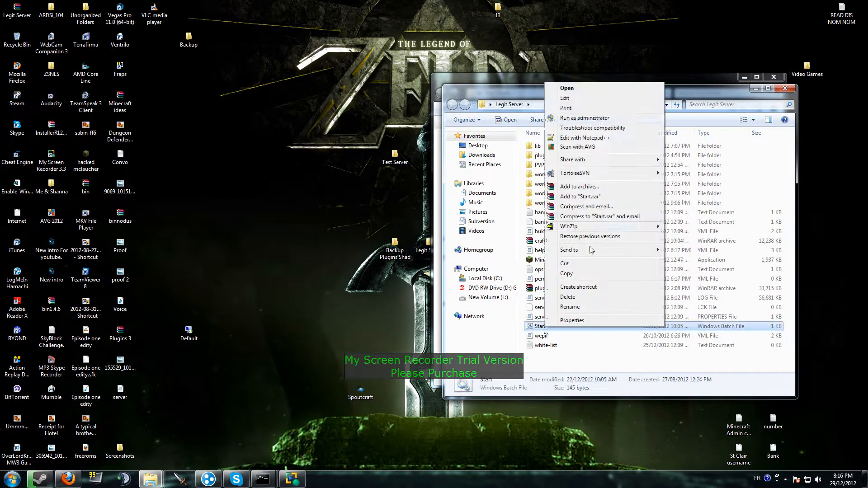
click(600, 99)
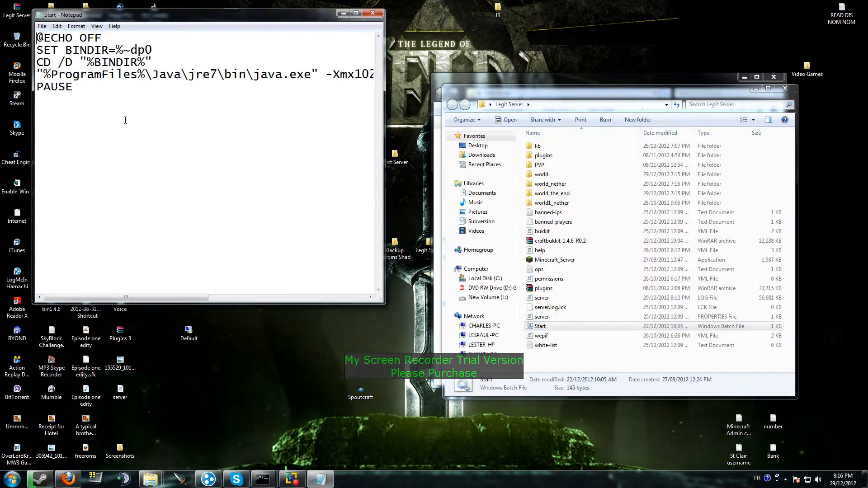
Copy the entire script text of the Start batch file and close the file.
key(ctrl+a)
right_click(87, 70)
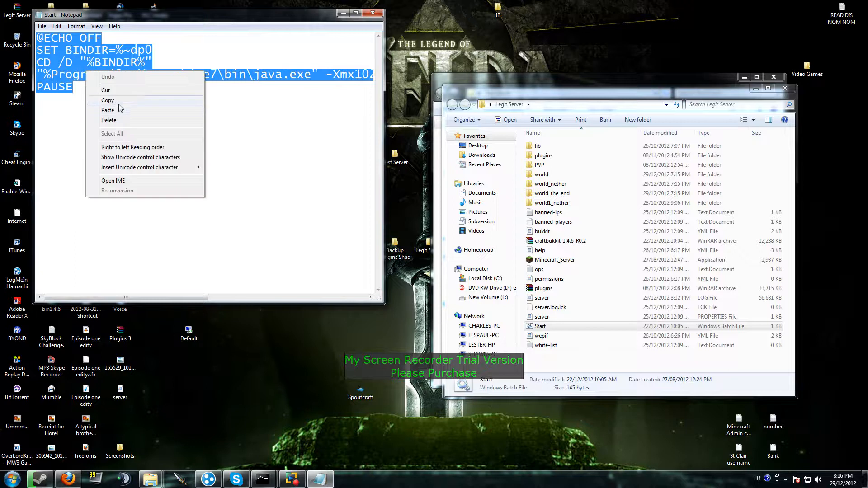
click(120, 101)
click(372, 13)
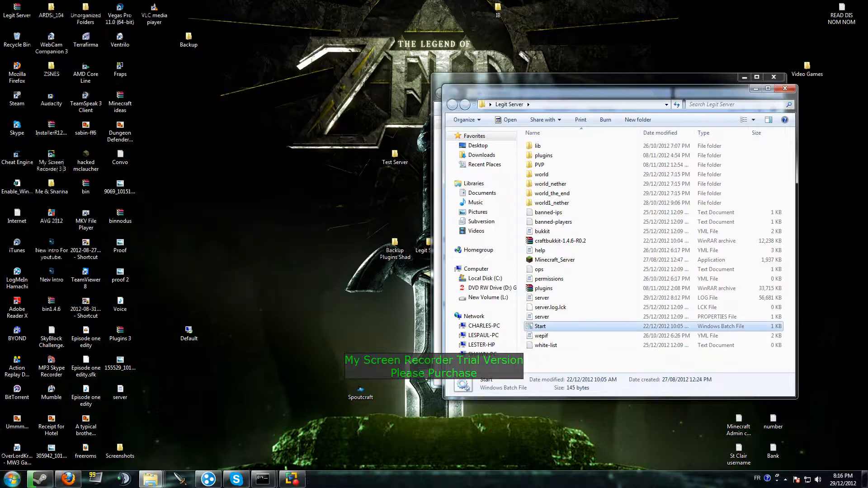
Paste the copied startup script into a new Notepad document and widen the window to fit the Java line.
key(super)
click(756, 88)
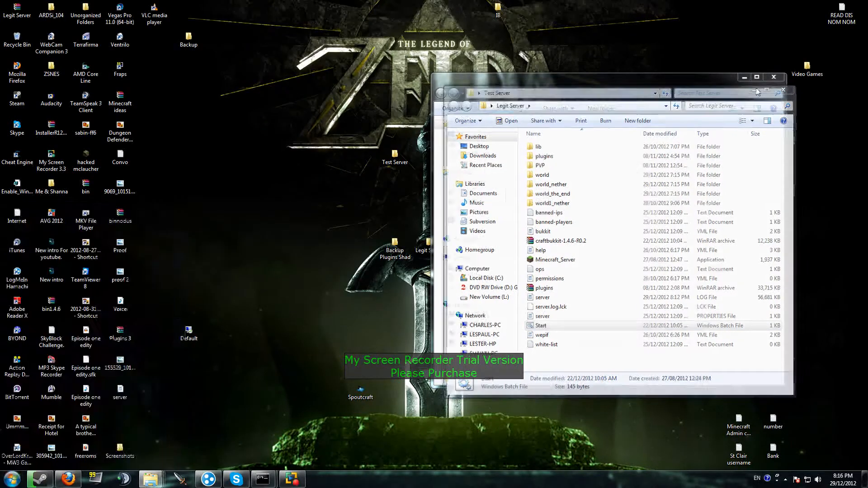
key(super)
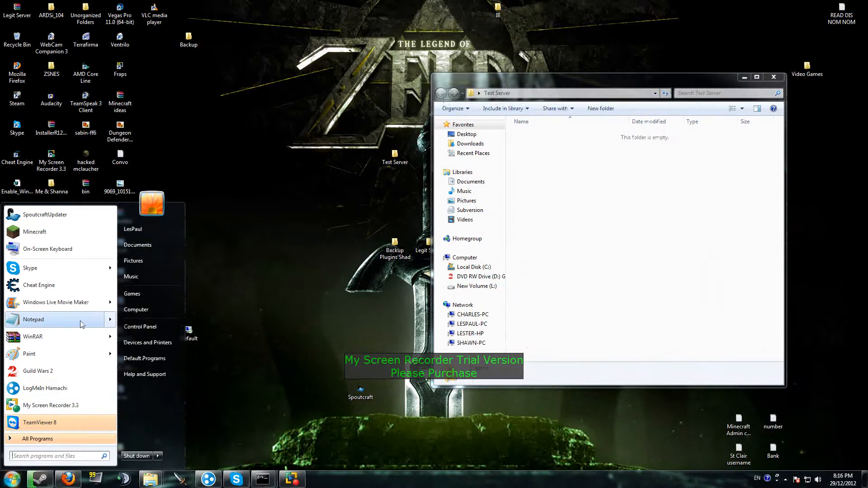
mouse_move(80, 321)
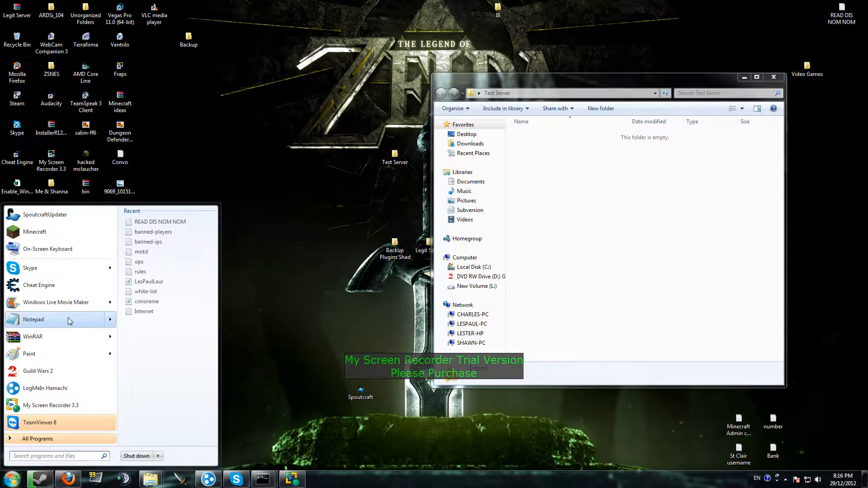
click(68, 319)
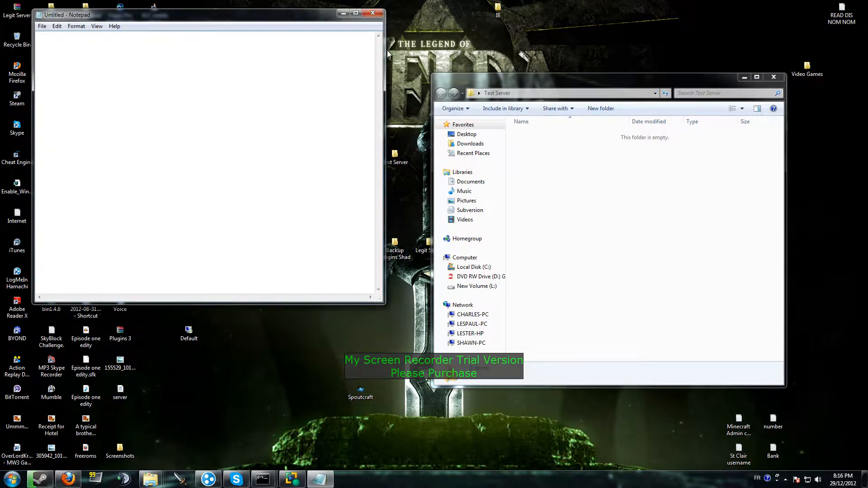
drag(387, 50, 866, 52)
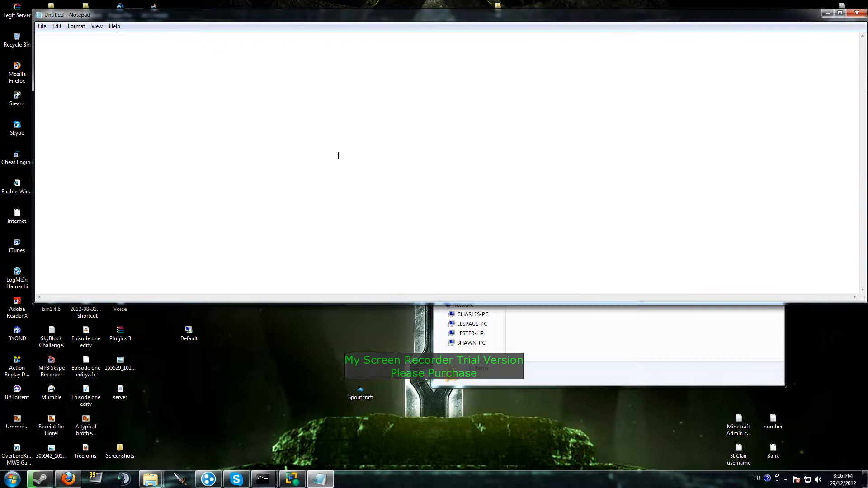
text(@ECHO OFF SET BINDIR=%~dp0 CD /D "%BINDIR%" "%ProgramFiles%\Java\jre7\bin\java.exe" -Xmx1024M -Xms1024M -jar craftbukkit-1.4.6-R0.2.jar PAUSE)
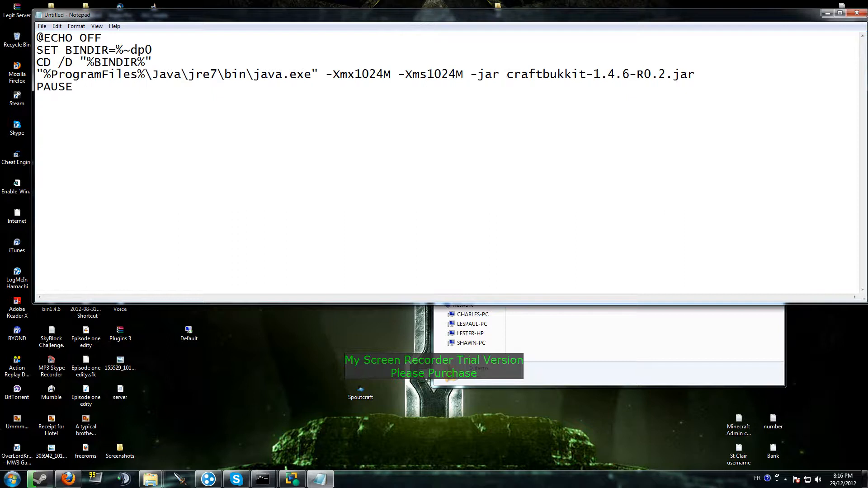
Examine the script's -jar argument and the Java program path in the fourth line.
drag(38, 38, 77, 90)
click(513, 77)
drag(473, 75, 733, 76)
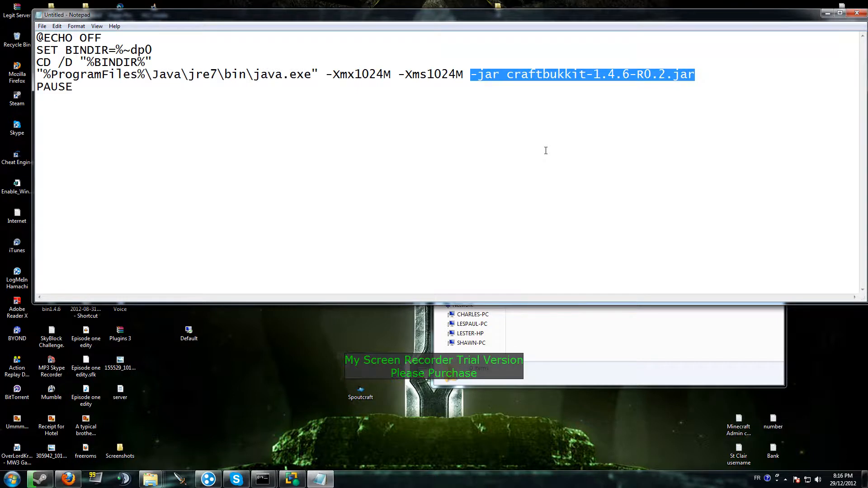
drag(51, 74, 182, 75)
click(206, 76)
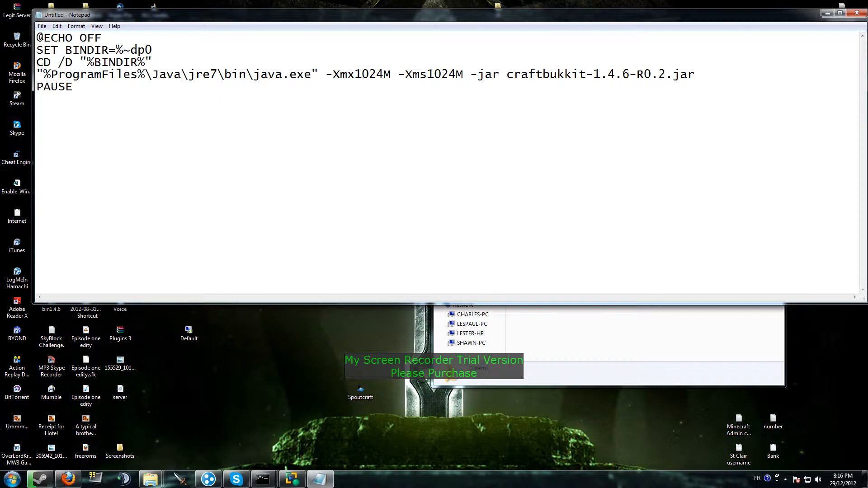
Check that the java application exists in C:\Program Files\Java\jre7\bin, and close the folder window.
click(12, 479)
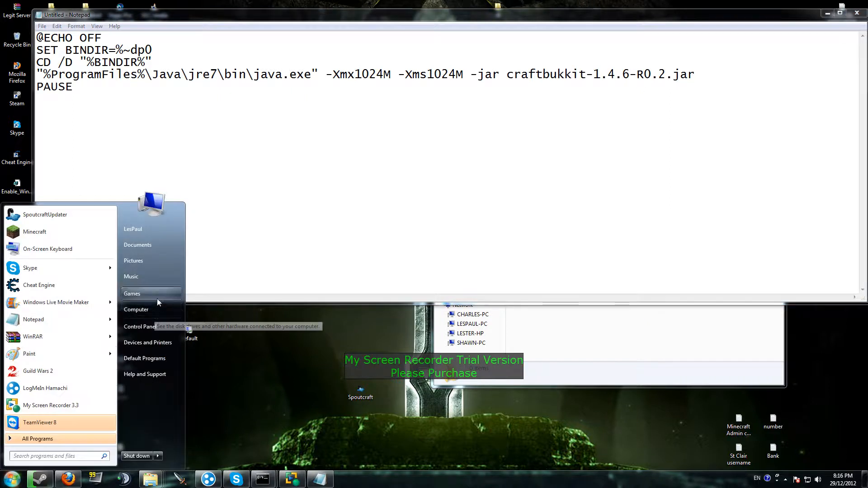
click(156, 310)
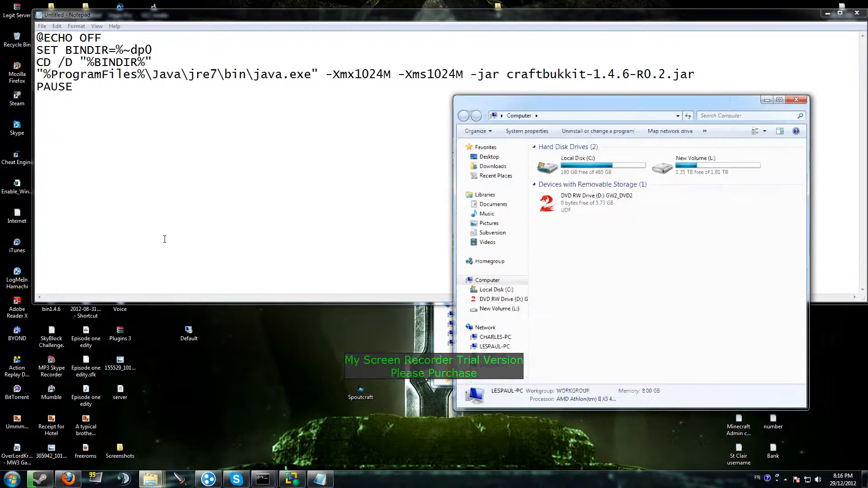
double_click(585, 160)
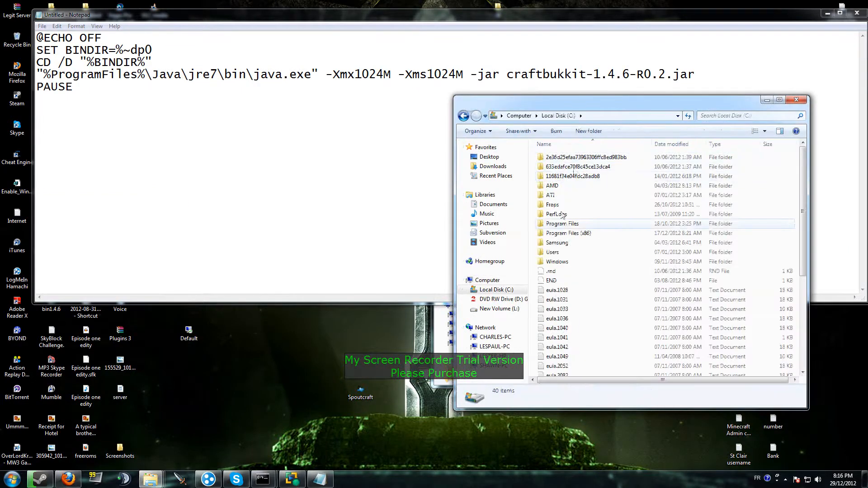
double_click(580, 225)
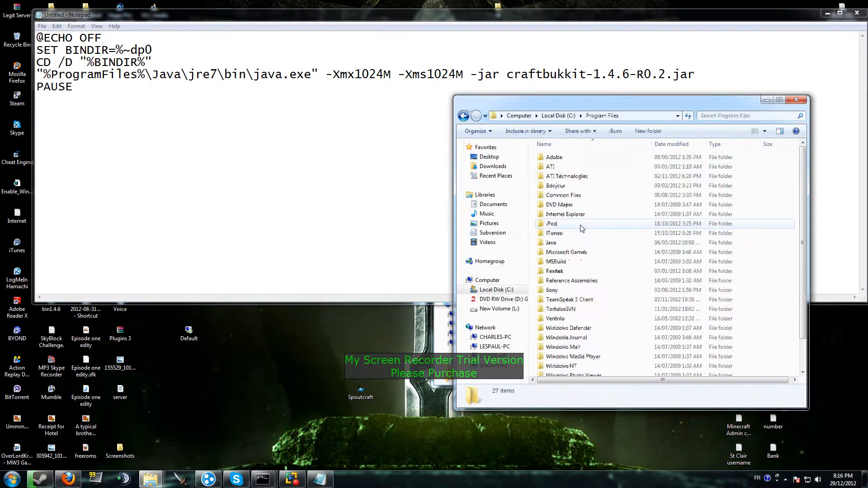
double_click(564, 246)
double_click(567, 161)
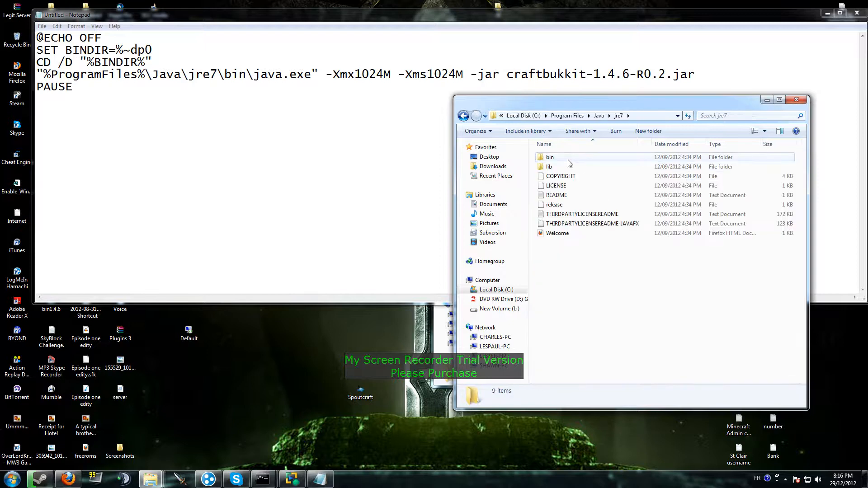
double_click(569, 163)
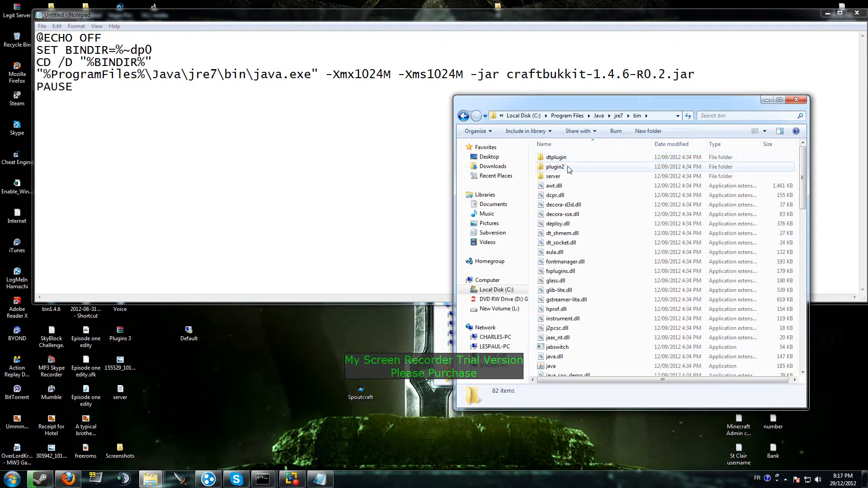
scroll(570, 305, down, 3)
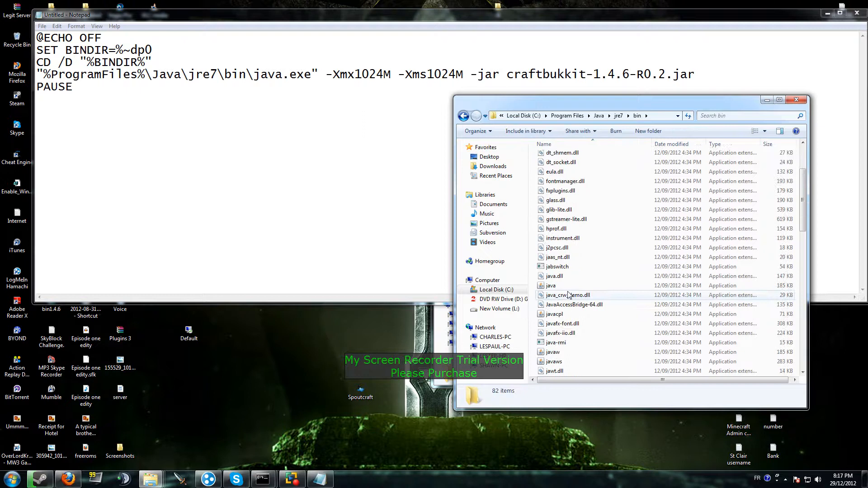
click(552, 286)
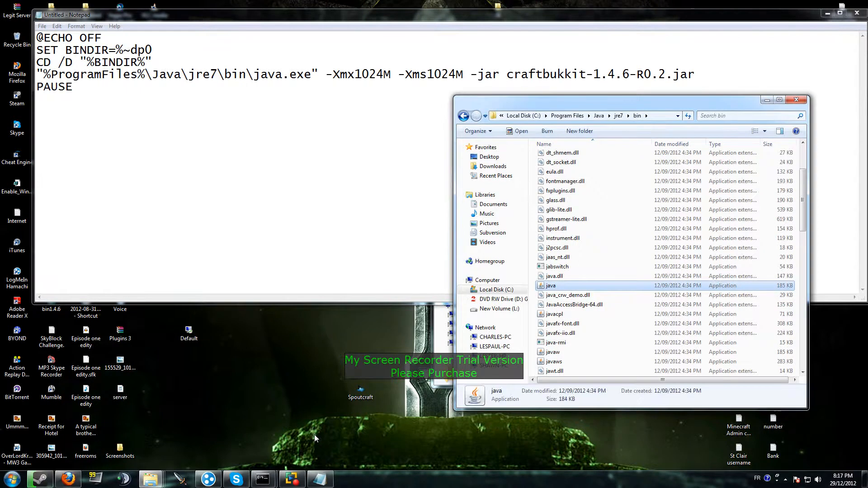
click(796, 100)
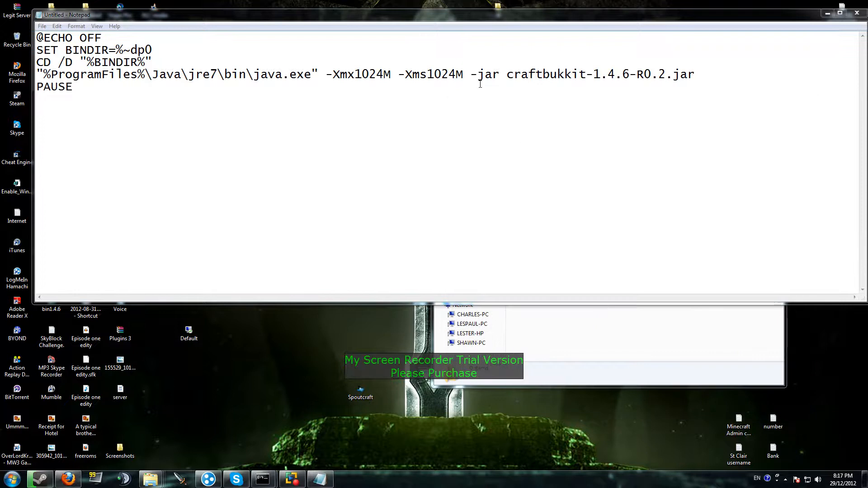
Highlight the script's -jar craftbukkit-1.4.6-R0.2.jar argument, and open Google in a new Firefox tab.
drag(470, 74, 709, 72)
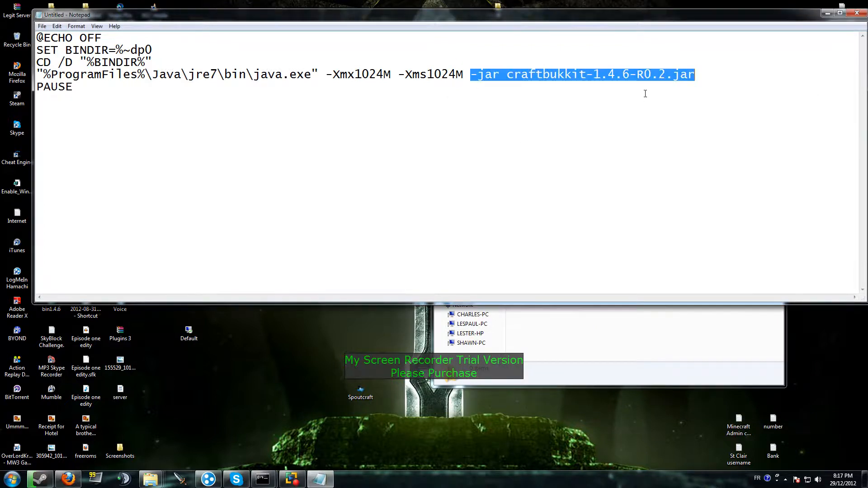
click(68, 479)
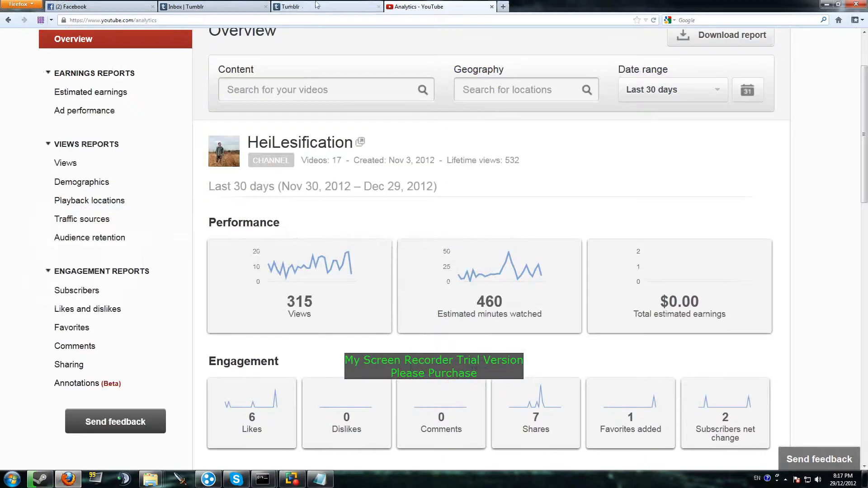
click(41, 20)
click(413, 420)
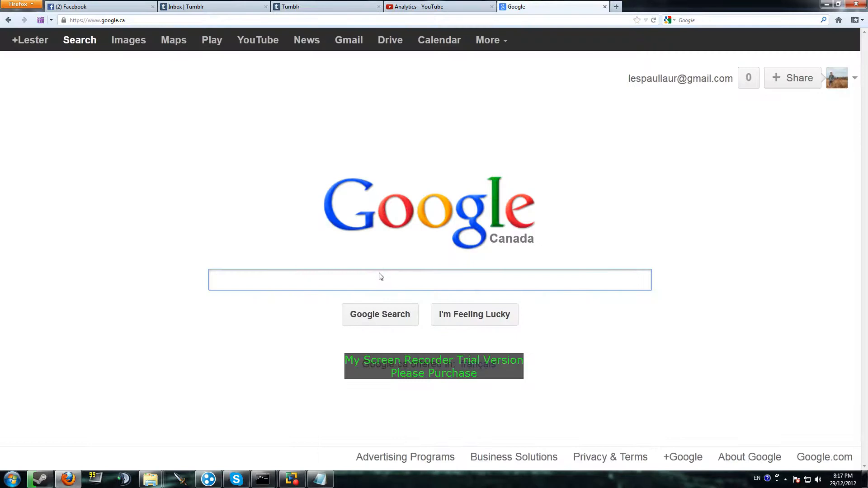
Search Google for "Craftbukkit 1.4.6", view the 1.4.6-R0.2 CraftBukkit download page, and close its tab.
text(Craftbu)
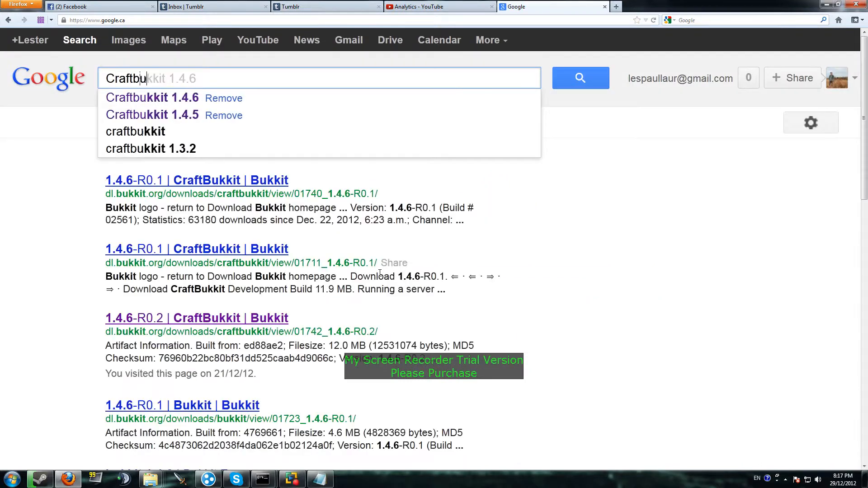
text(kkit 1.4.5)
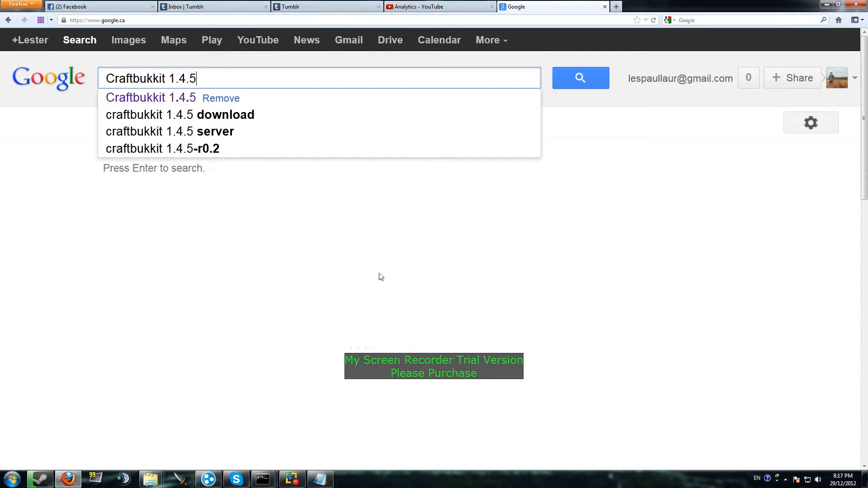
key(BackSpace)
text(6)
key(Return)
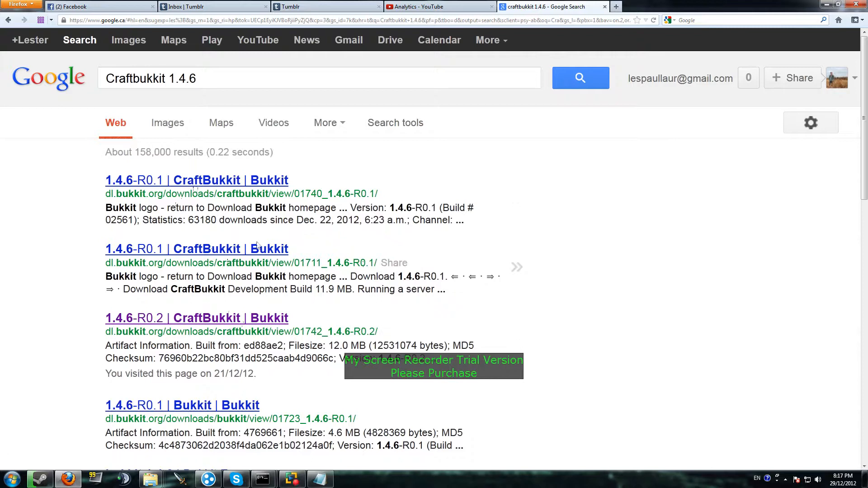
click(257, 319)
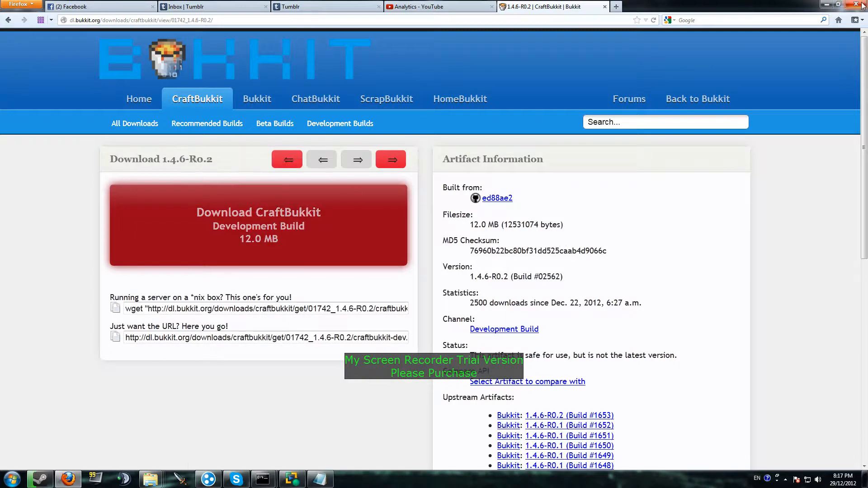
click(605, 6)
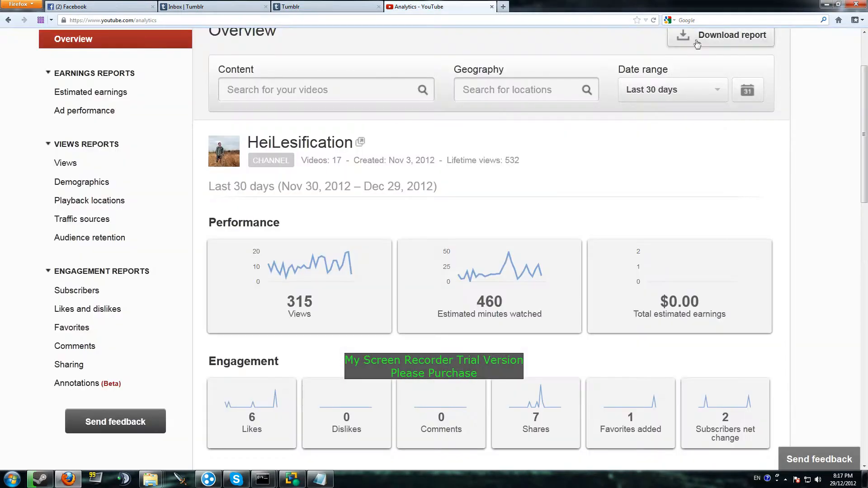
Copy the craftbukkit-1.4.6-R0.2 file from the Legit Server desktop folder, and close the folder window.
key(super+d)
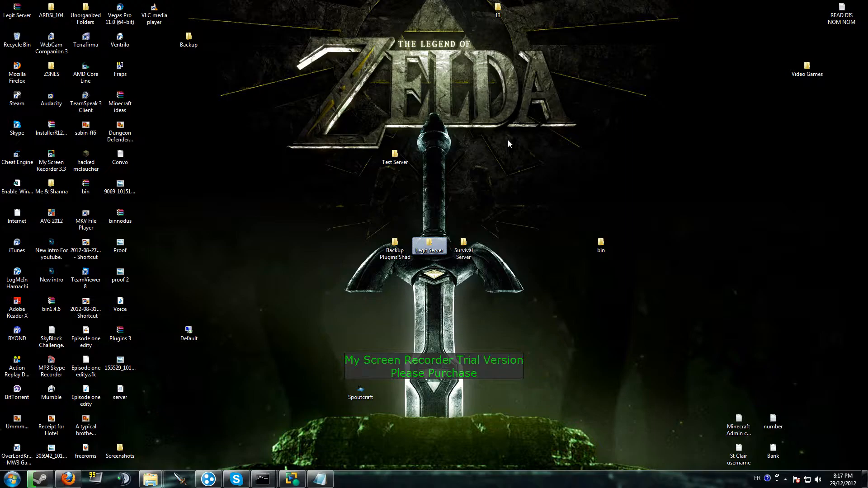
double_click(436, 245)
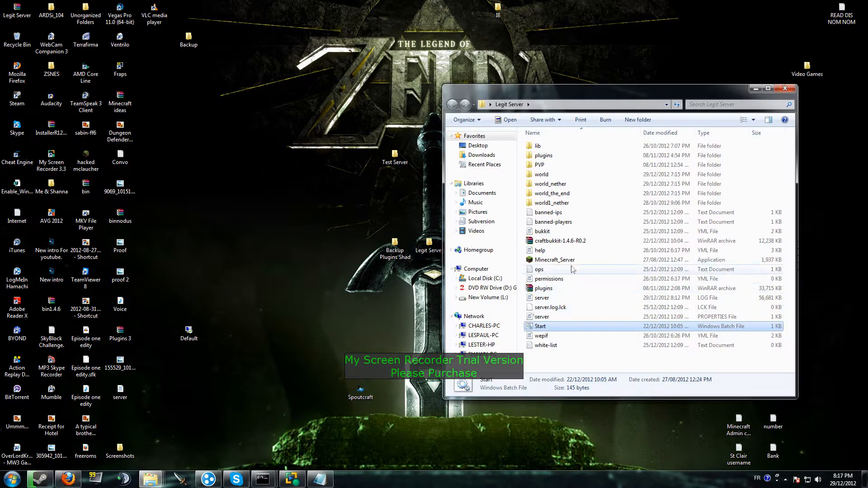
right_click(572, 243)
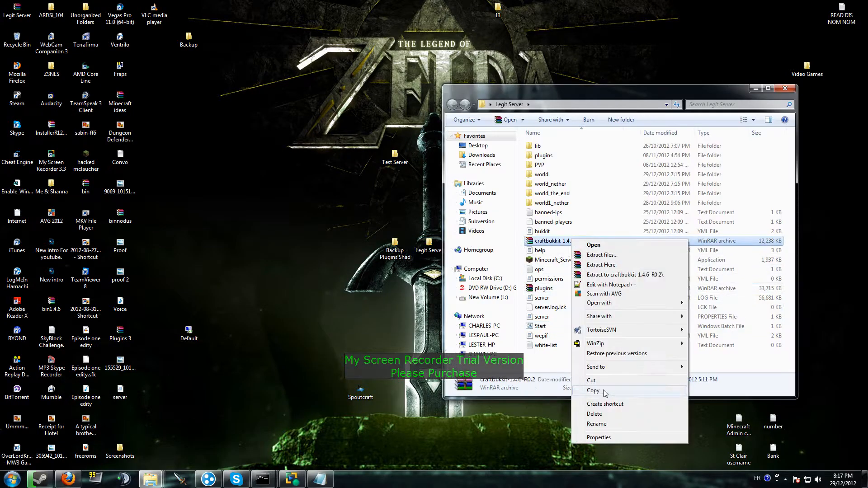
click(588, 389)
click(785, 88)
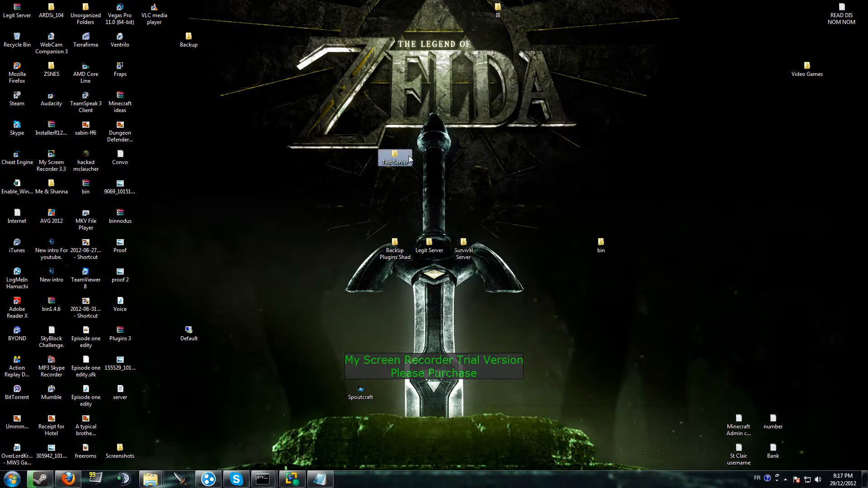
Paste the copied craftbukkit-1.4.6-R0.2 file into the Test Server desktop folder, and switch back to the Notepad script.
double_click(395, 156)
right_click(566, 167)
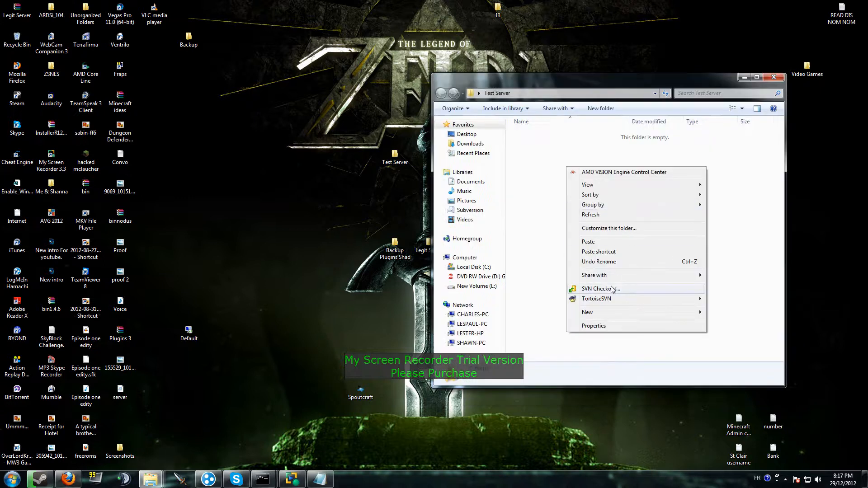
click(598, 244)
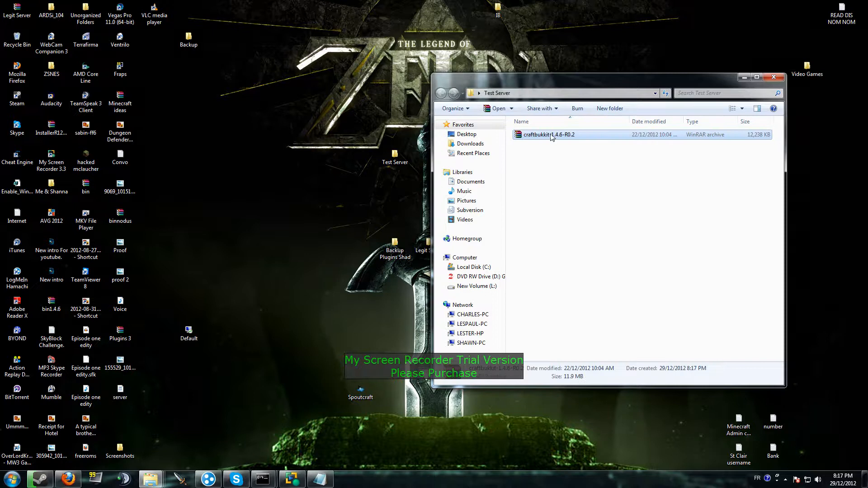
click(574, 202)
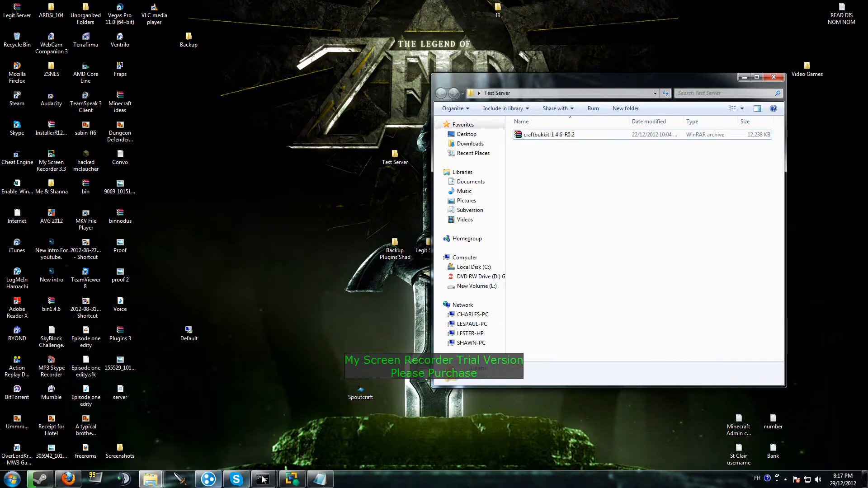
click(320, 480)
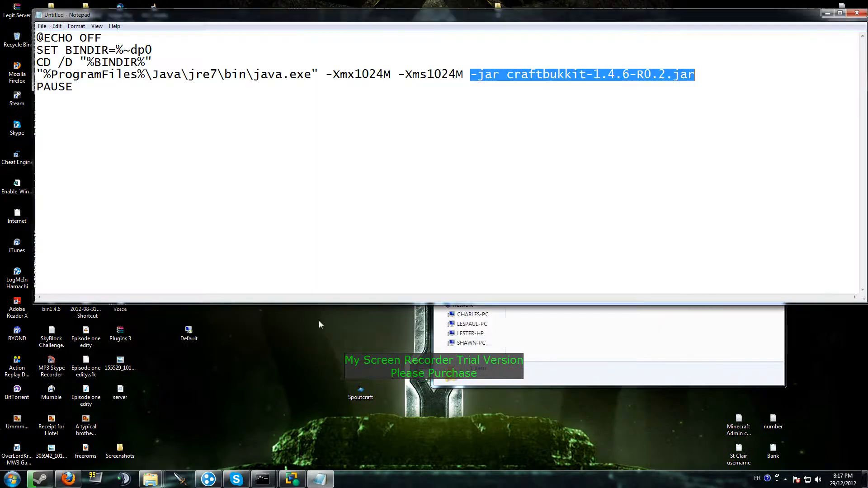
click(57, 25)
mouse_move(42, 26)
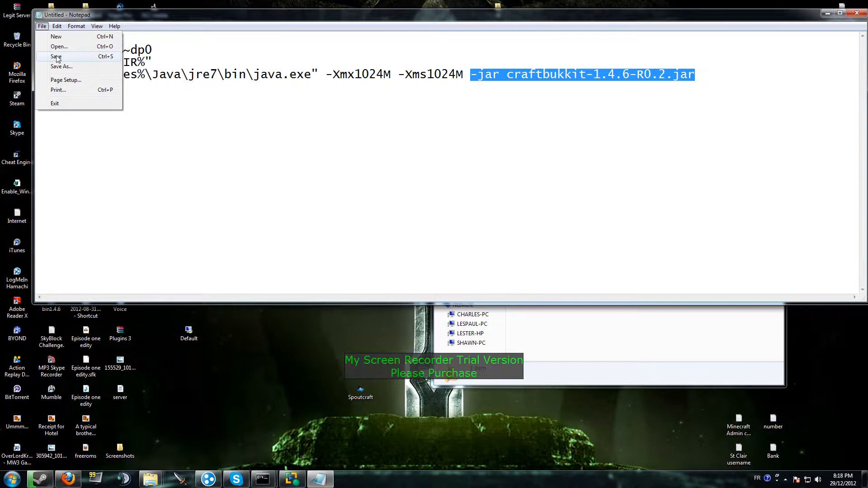
click(72, 66)
scroll(225, 163, down, 3)
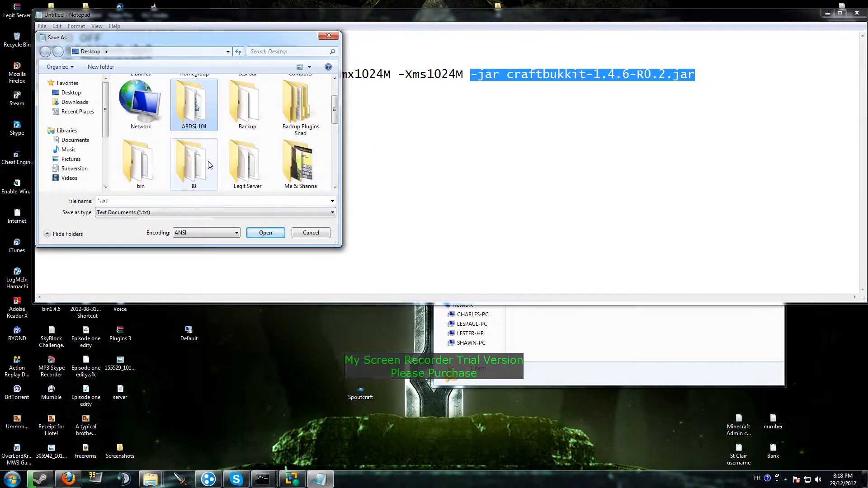
double_click(243, 151)
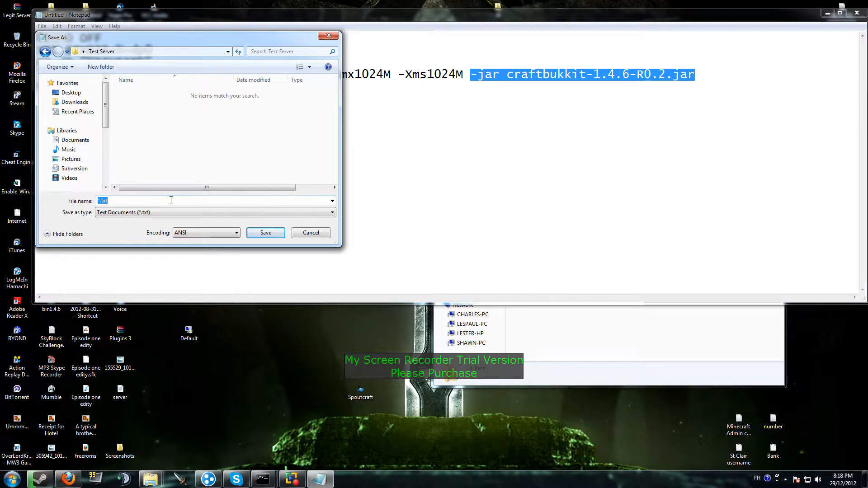
click(167, 212)
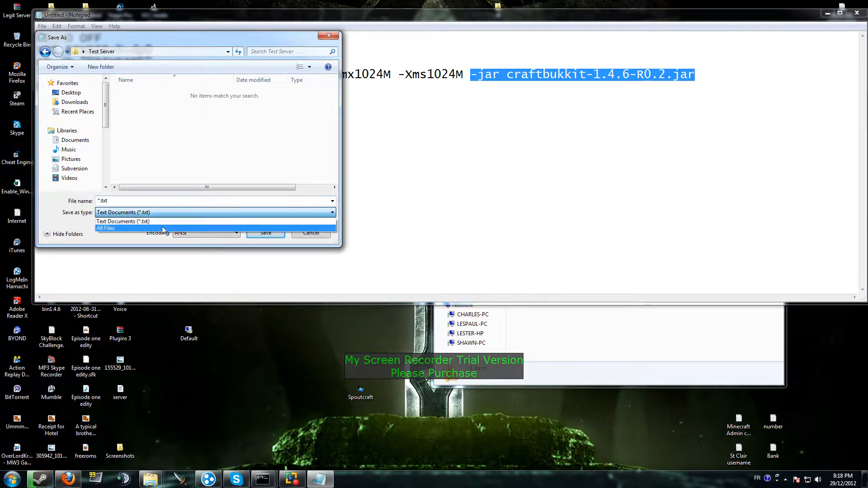
click(165, 223)
click(131, 202)
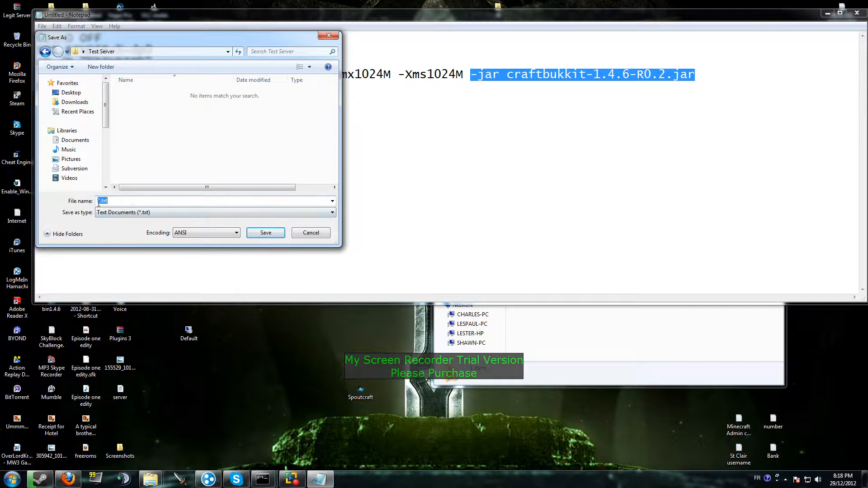
click(115, 201)
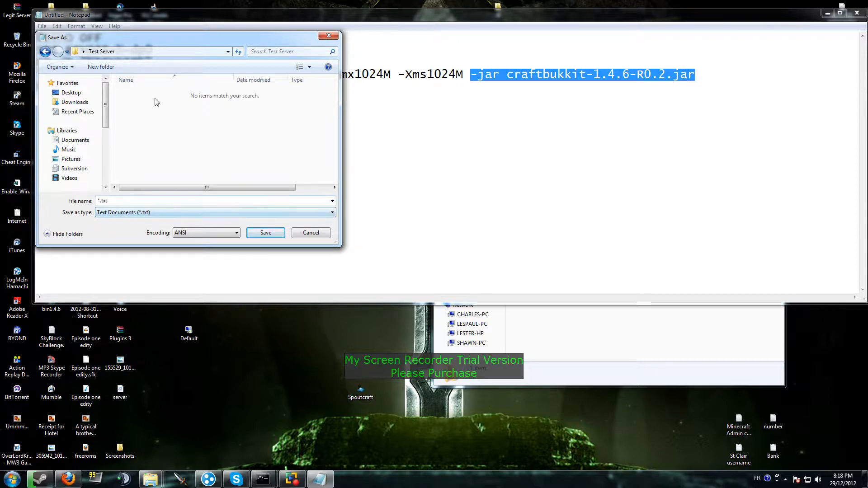
click(271, 232)
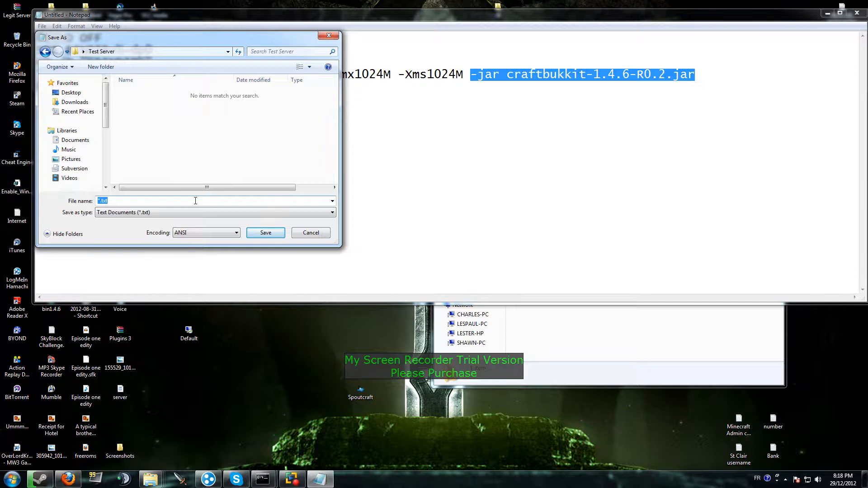
click(311, 232)
click(428, 147)
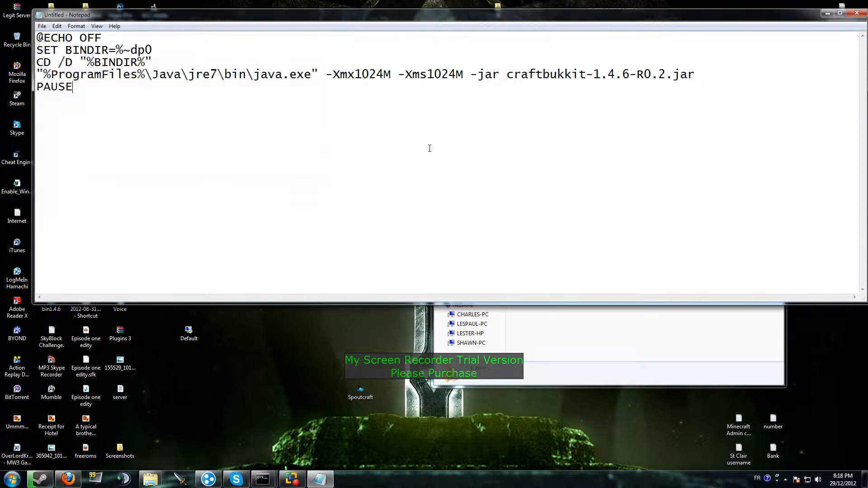
Save the script as a text document named start in the Test Server folder, and close Notepad.
click(42, 25)
click(75, 65)
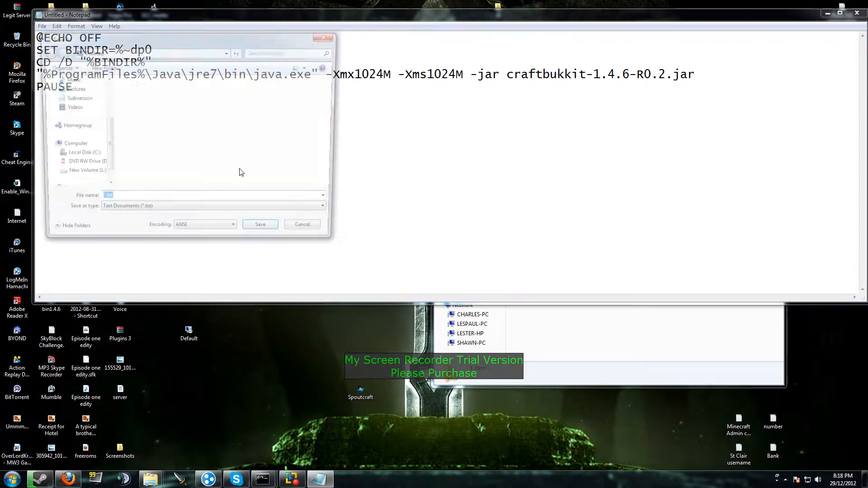
click(247, 175)
scroll(246, 178, down, 3)
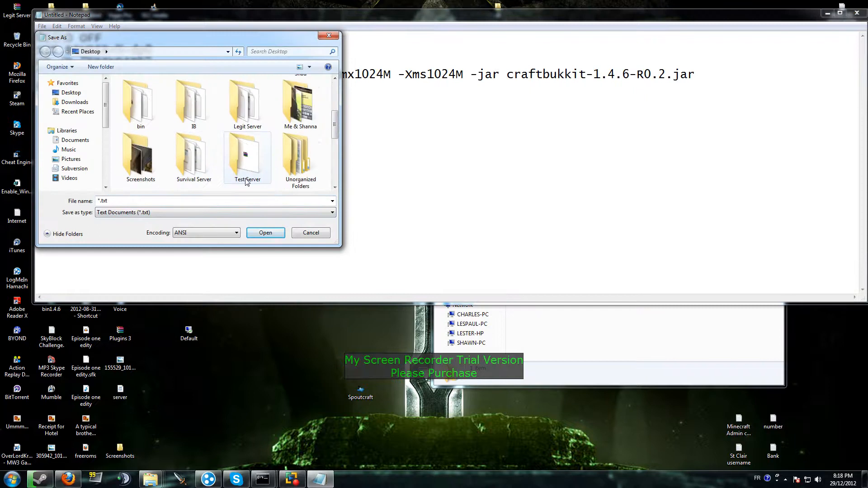
double_click(247, 170)
click(126, 202)
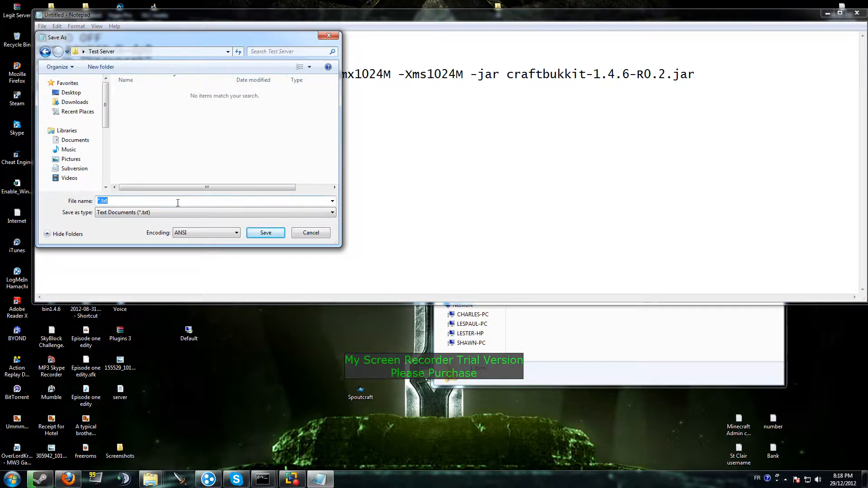
text(start)
key(Return)
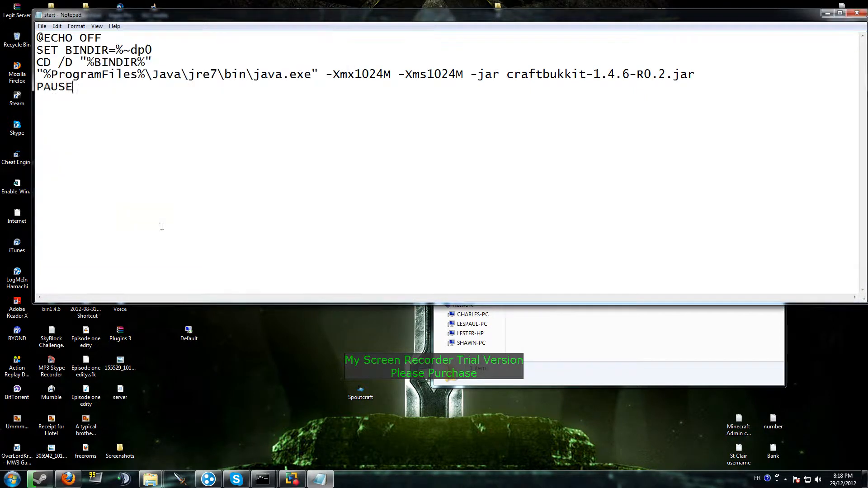
click(857, 12)
Open the start text document in the Test Server folder to check its script, and close it.
click(560, 145)
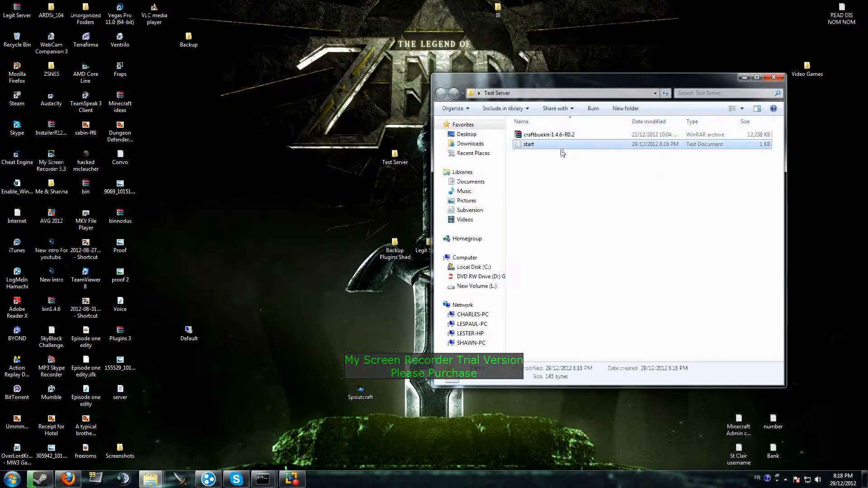
double_click(562, 145)
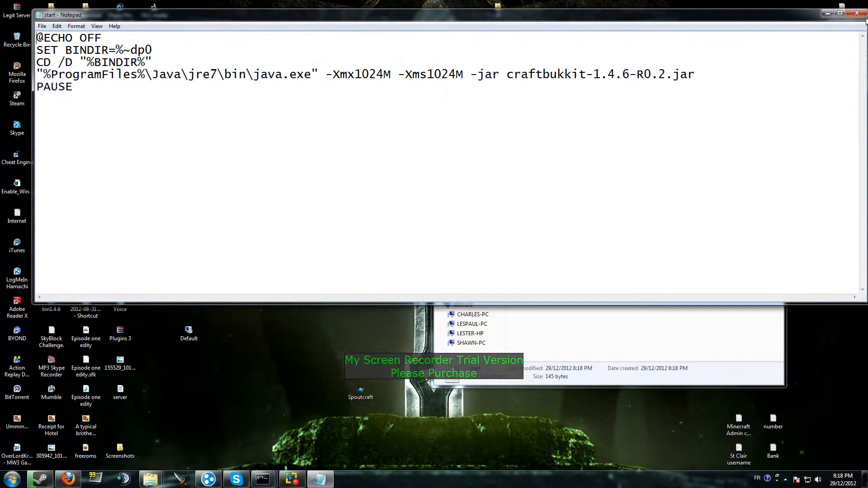
click(855, 13)
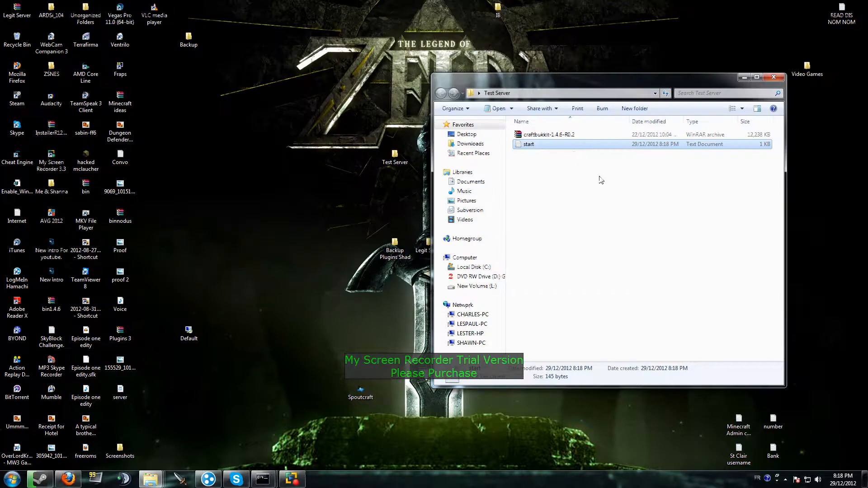
Open the start text document for editing from the Test Server folder.
click(532, 146)
click(547, 147)
right_click(547, 149)
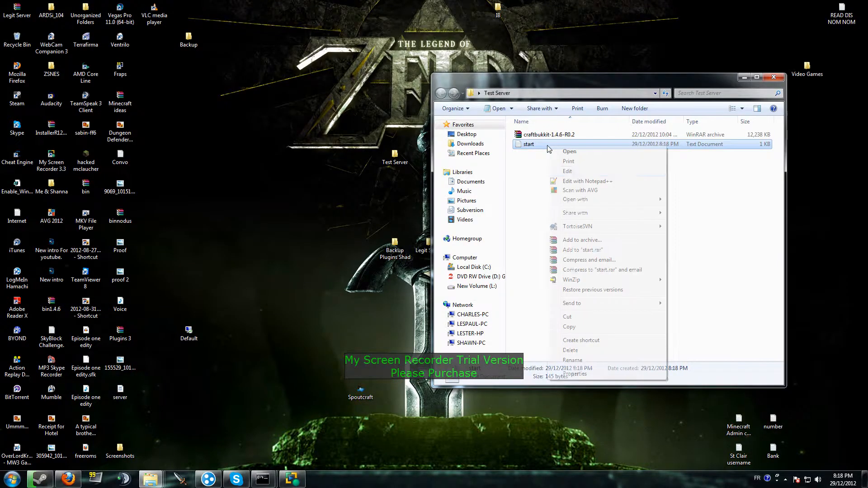
click(567, 171)
Begin saving the script under a new name in the Test Server folder, adding a period after start.
click(42, 26)
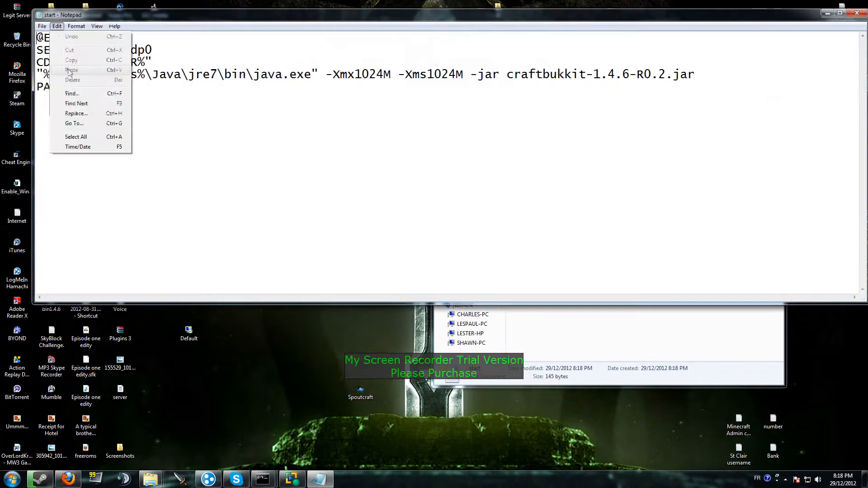
click(62, 66)
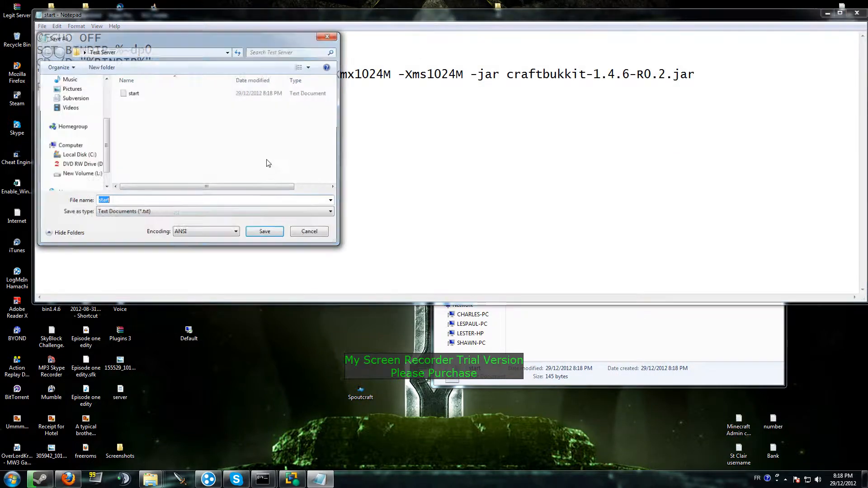
click(333, 213)
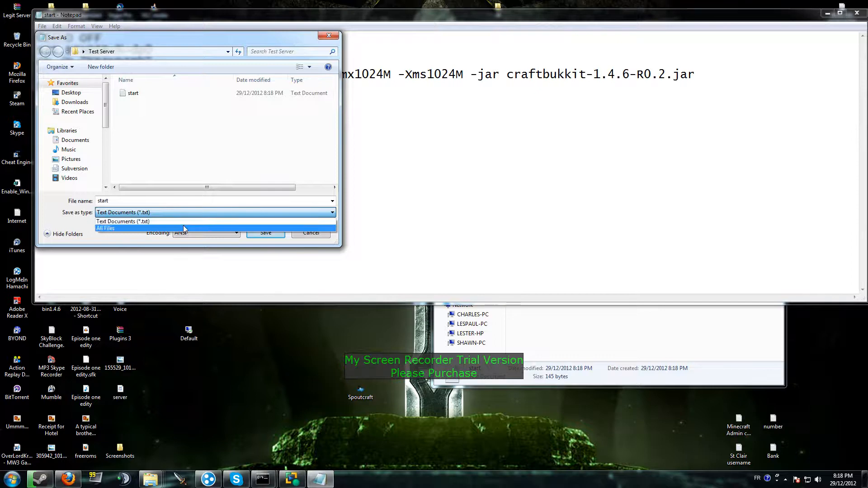
click(184, 202)
click(203, 202)
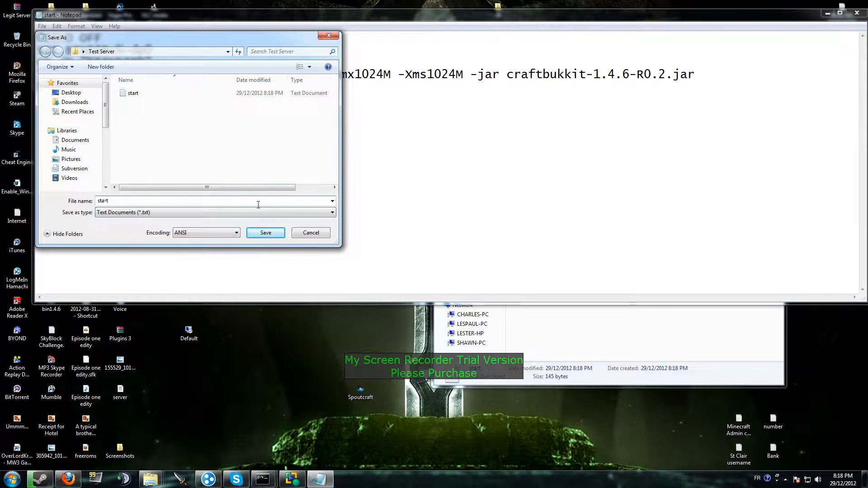
text(.)
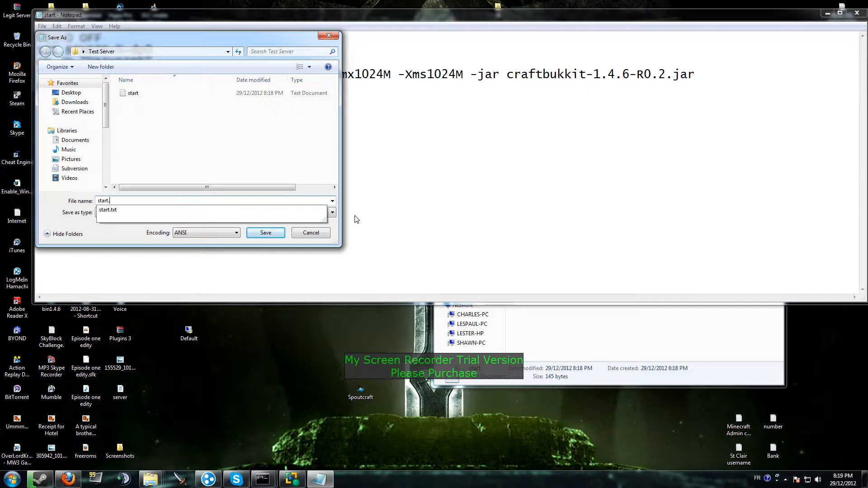
Check the file type of Start in the Legit Server folder, and return to the file name in the Save As dialog.
click(151, 479)
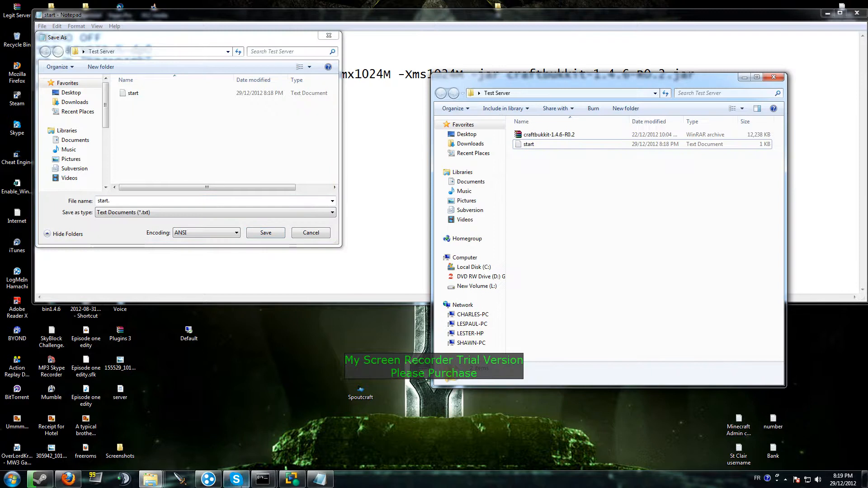
click(154, 479)
click(158, 431)
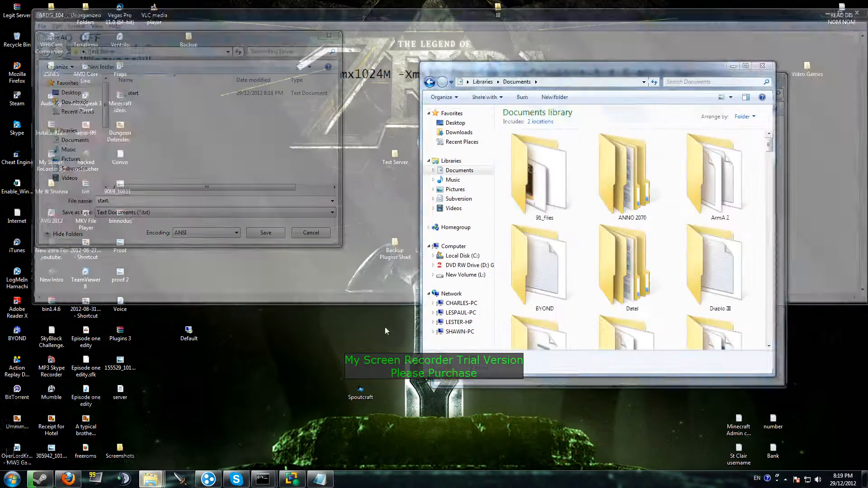
click(455, 123)
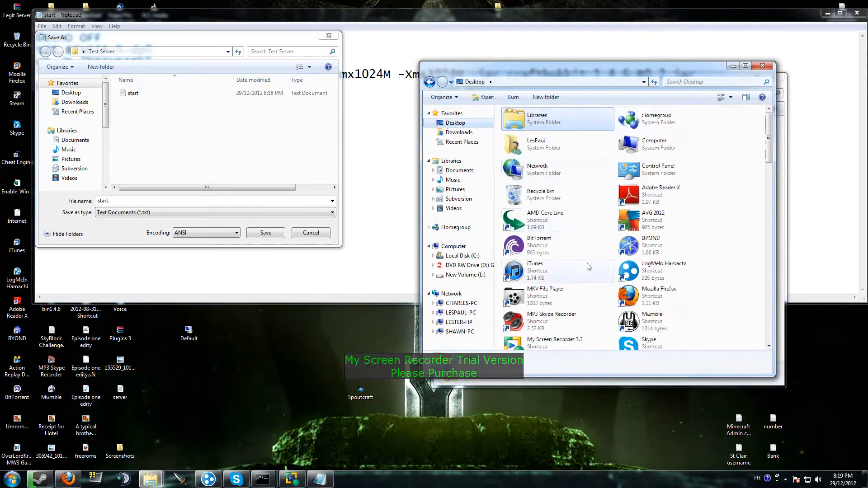
scroll(588, 266, down, 5)
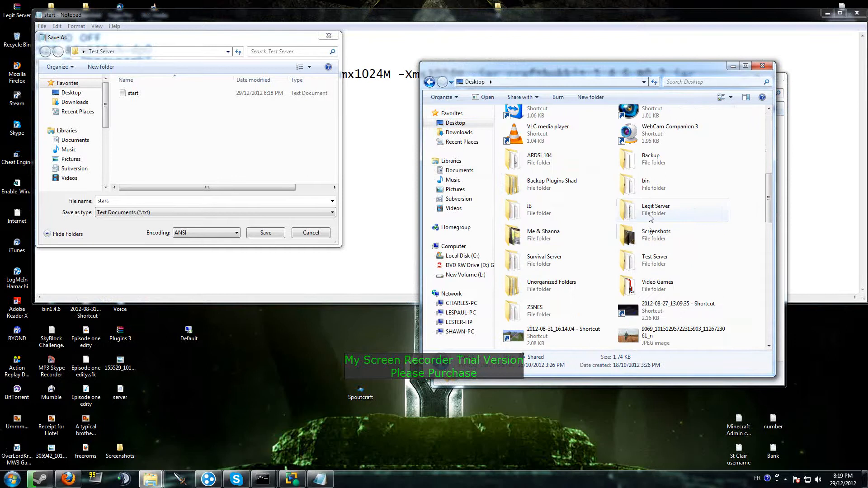
double_click(628, 209)
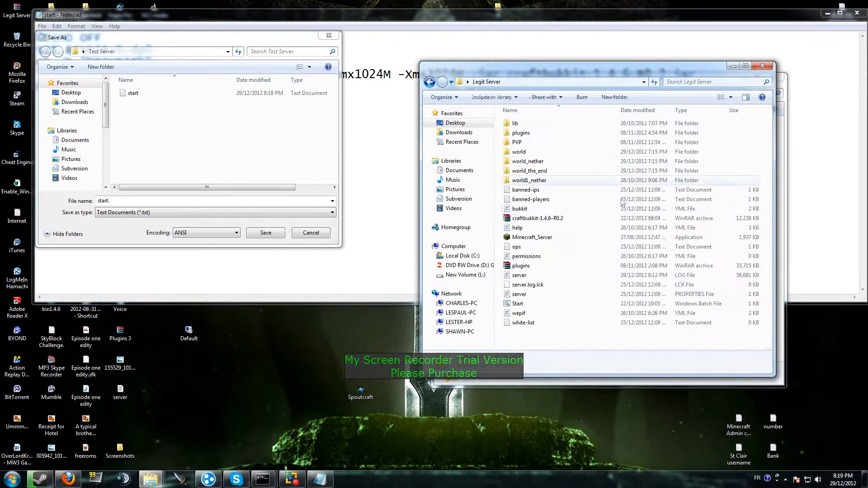
click(539, 304)
click(240, 202)
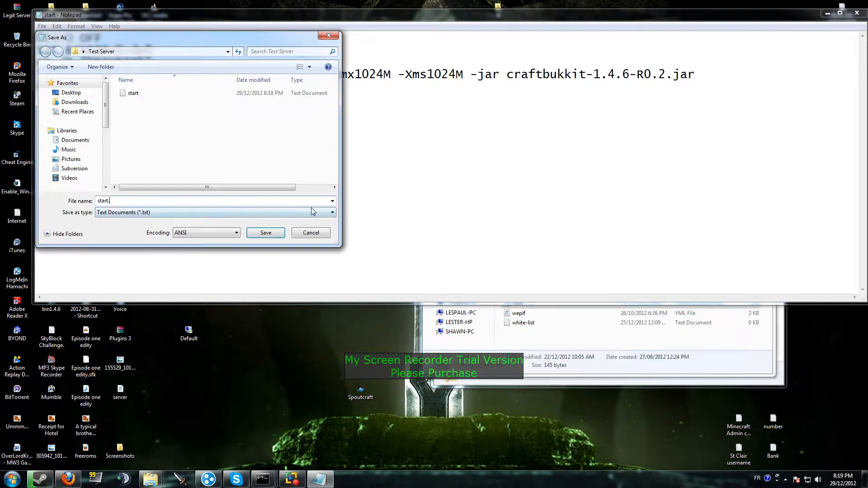
Save the script as start.batch in the Test Server folder, and minimize the script and Legit Server windows.
text(batch)
key(Return)
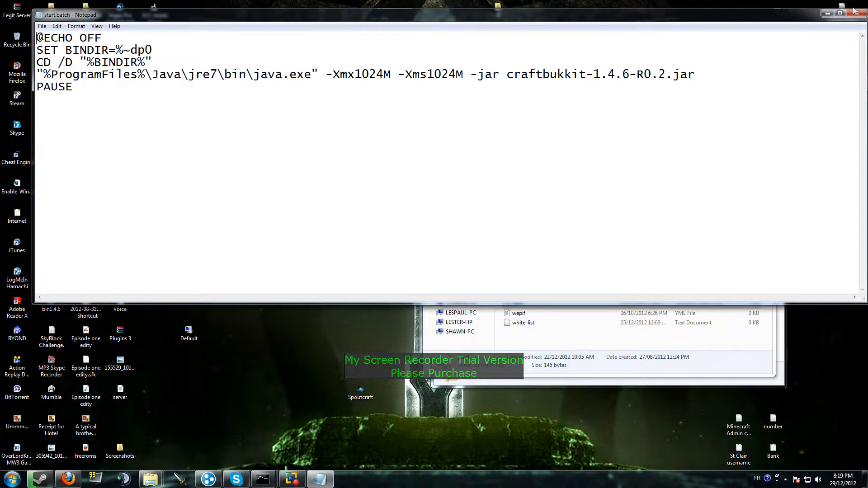
click(827, 13)
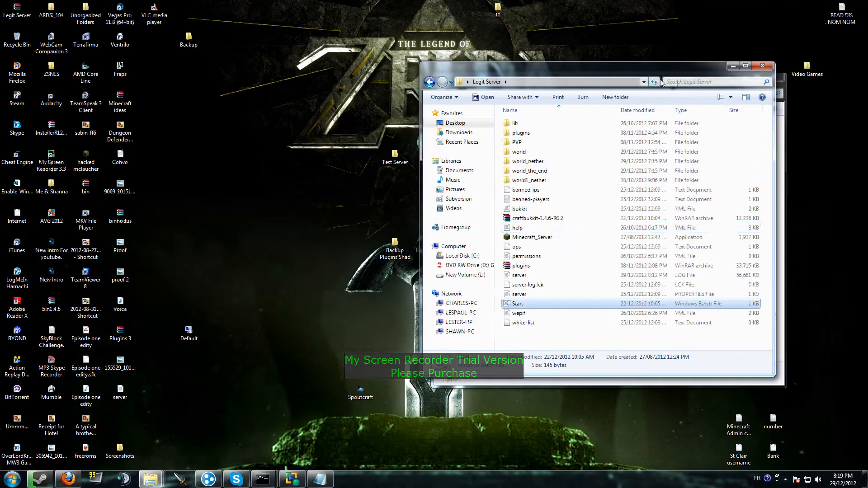
click(733, 66)
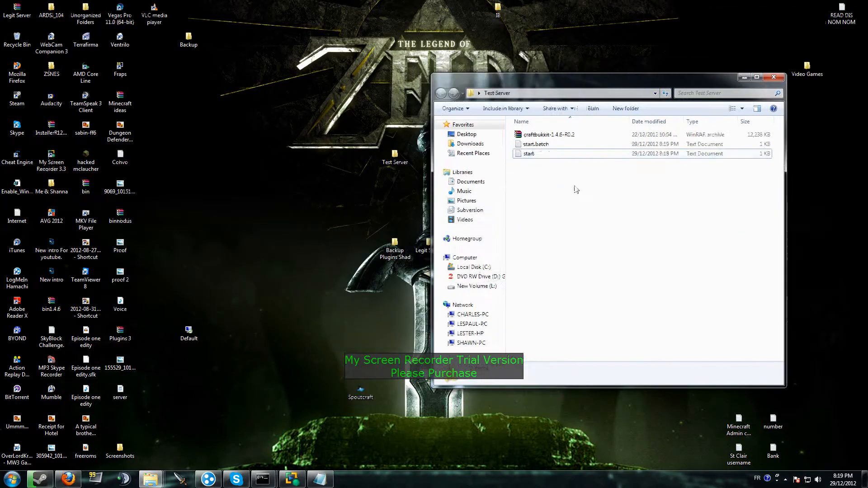
Delete the original start text document from the Test Server folder.
click(546, 154)
key(Delete)
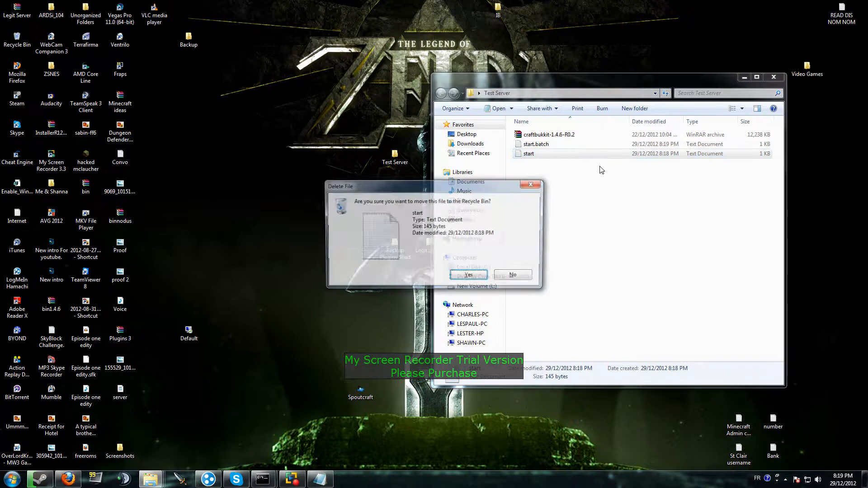
click(476, 275)
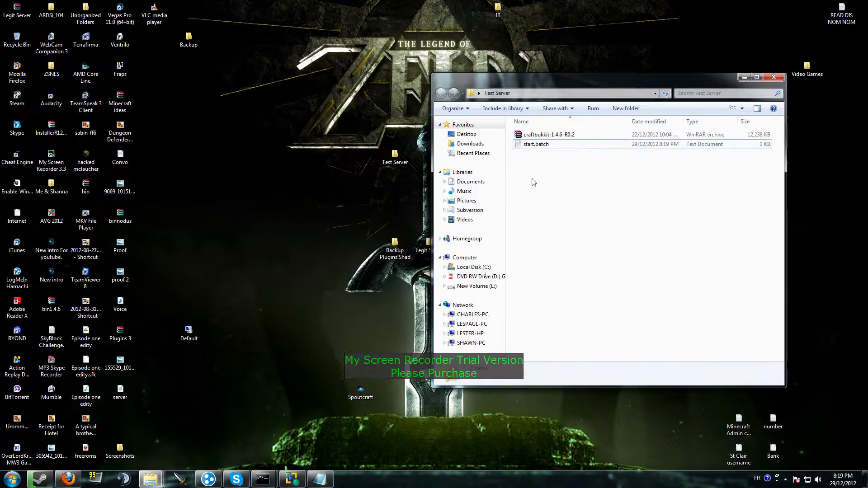
Delete the start.batch text document from the Test Server folder.
click(545, 144)
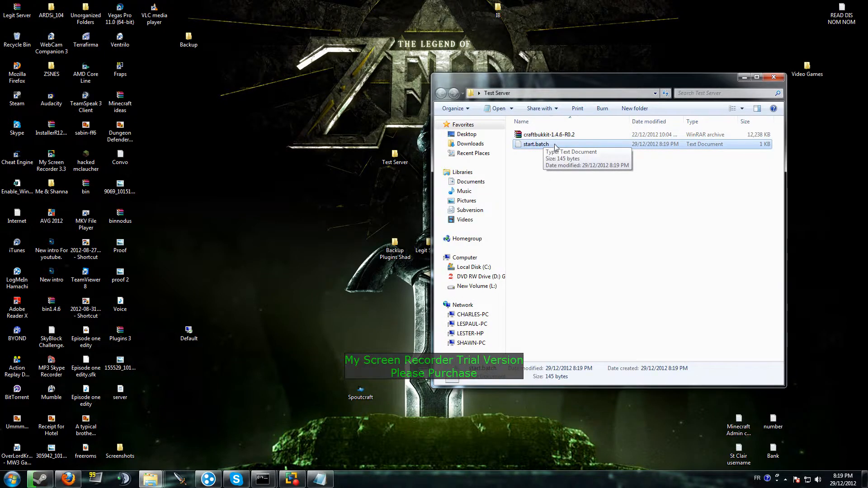
right_click(555, 145)
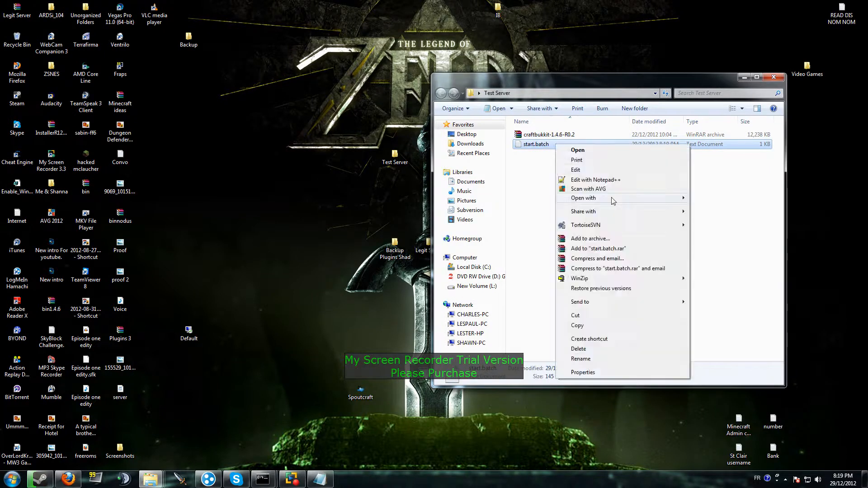
click(580, 348)
click(469, 277)
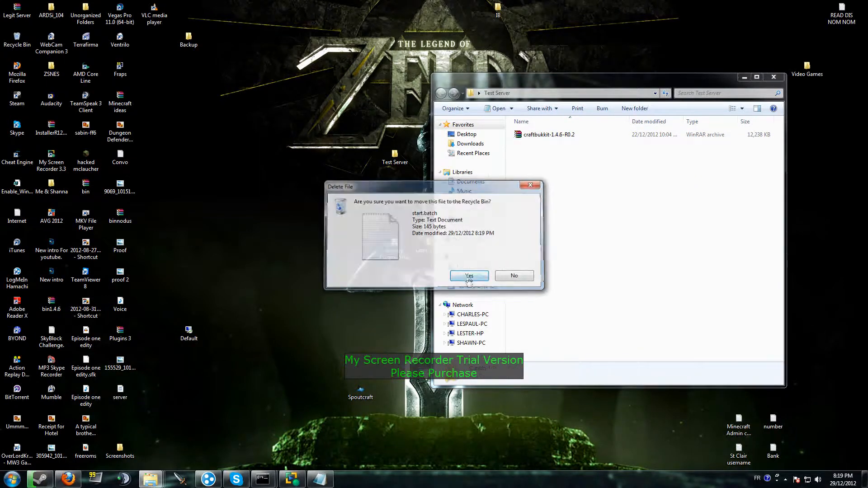
Return to the open startup script and begin saving it as a new file with the type set to All Files.
click(319, 479)
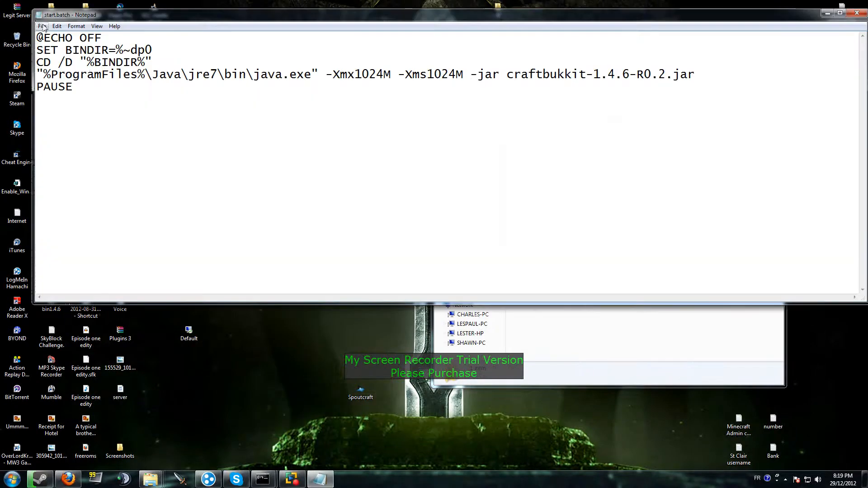
click(43, 26)
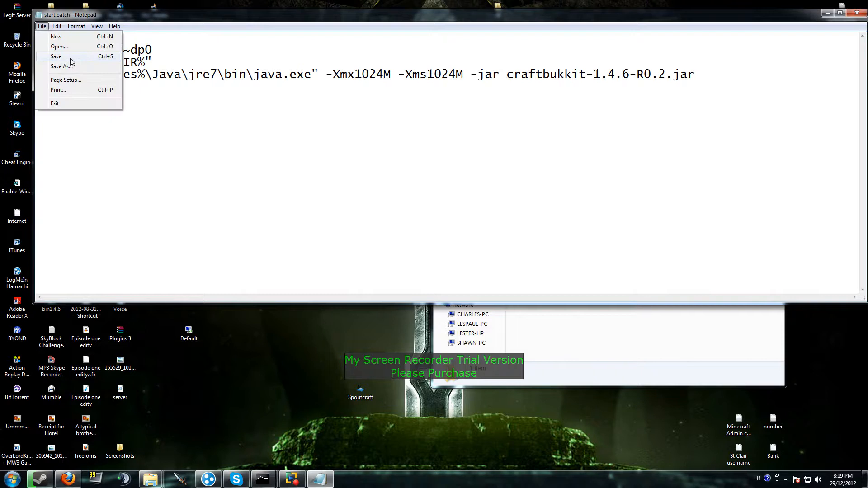
click(71, 56)
click(42, 26)
click(68, 67)
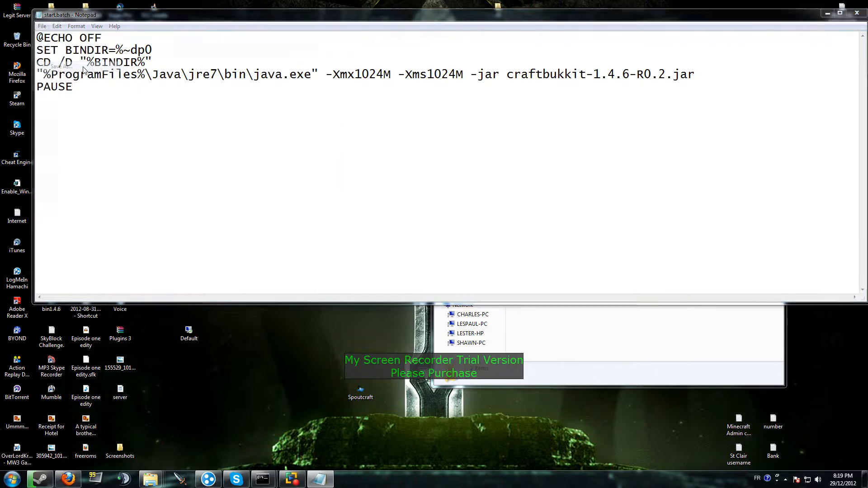
click(226, 212)
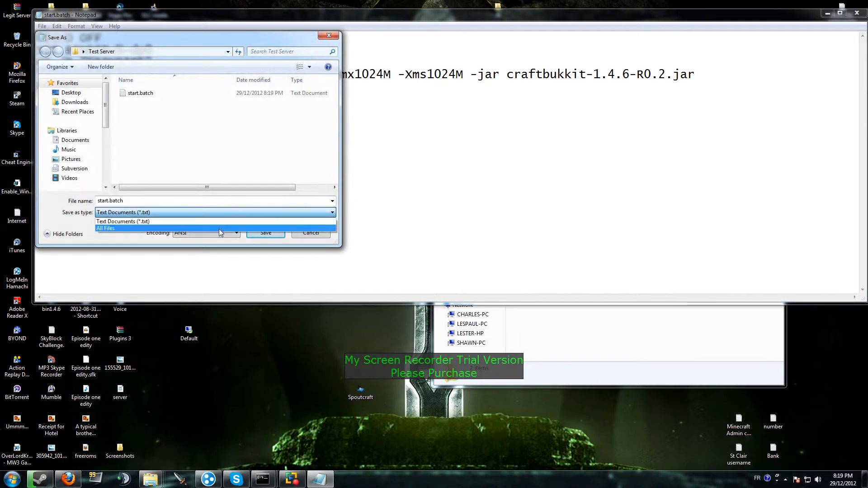
click(222, 226)
Change the file name's extension to .bat, save the script as start.bat in the Test Server folder, and close it.
click(130, 200)
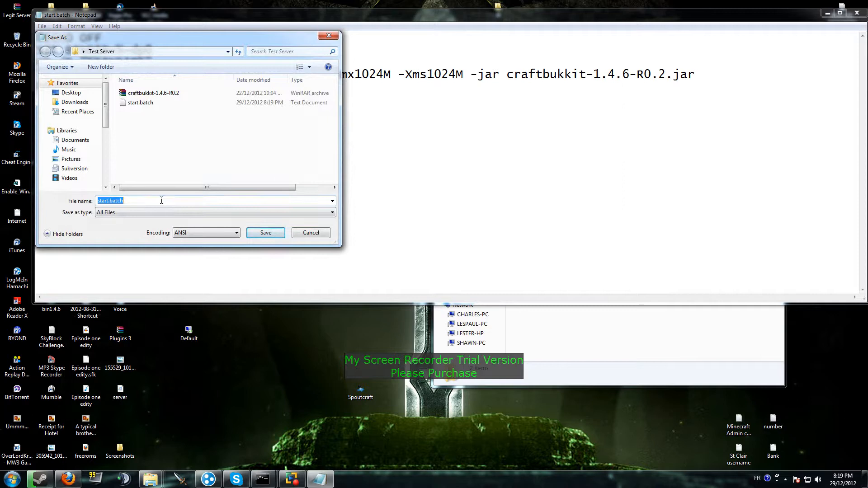
click(130, 200)
mouse_move(130, 200)
mouse_down()
mouse_move(110, 201)
mouse_move(124, 201)
mouse_up()
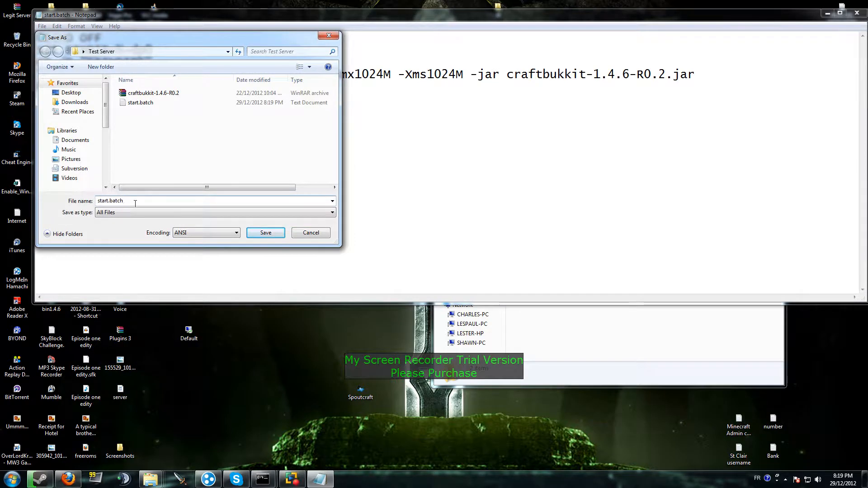
key(BackSpace)
key(BackSpace)
key(Return)
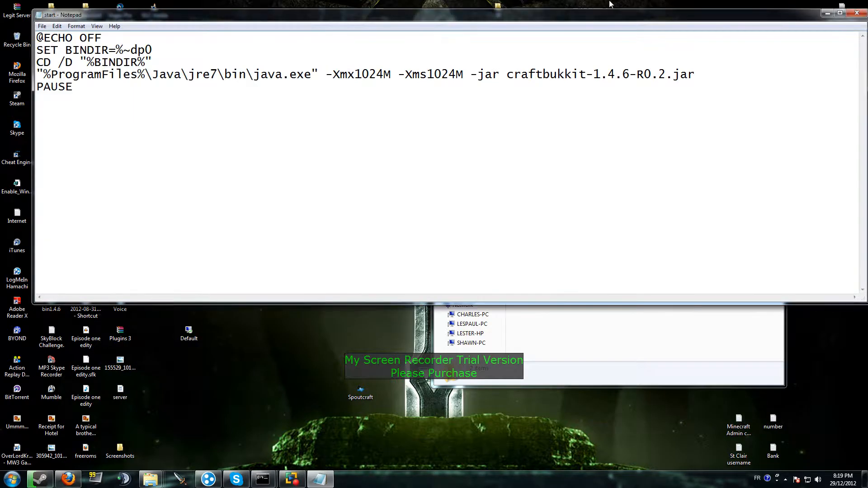
click(856, 13)
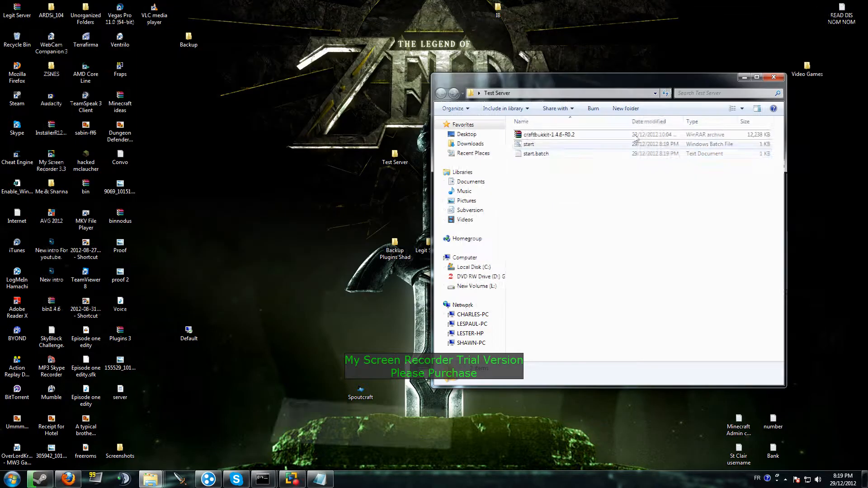
Delete the leftover start.batch text document, keeping the start batch file in the Test Server folder.
click(565, 154)
key(Delete)
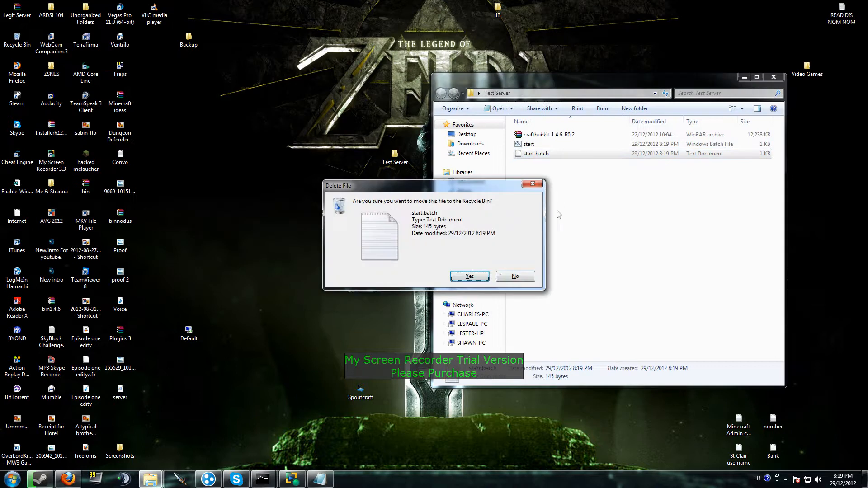
click(486, 276)
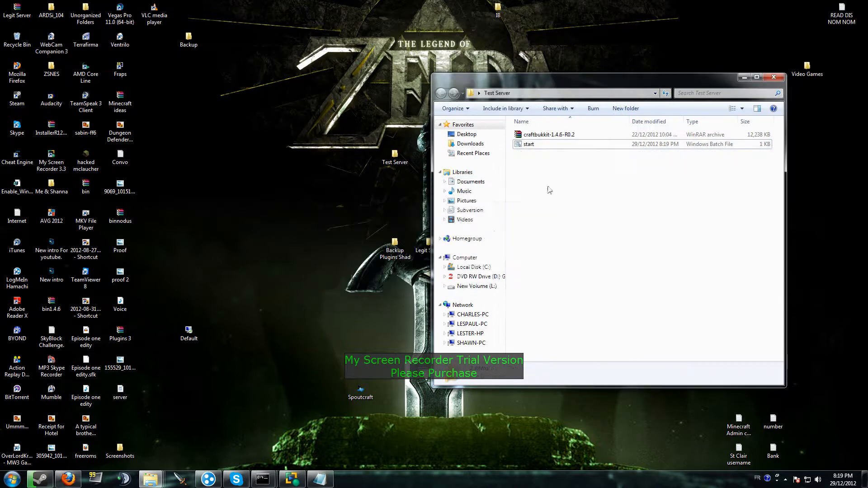
Run the start batch file to generate the initial server files, and close the server console.
double_click(552, 146)
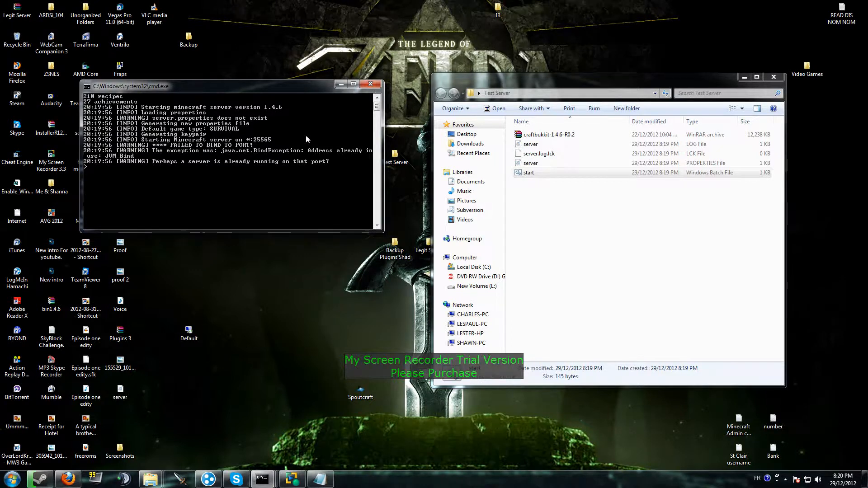
click(370, 85)
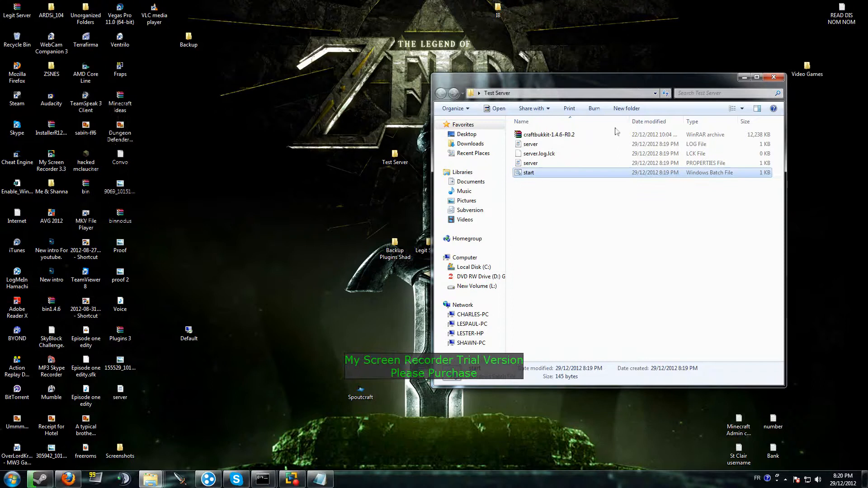
Open the server properties file, set server-port to 25555, and close the file with the change saved.
double_click(562, 163)
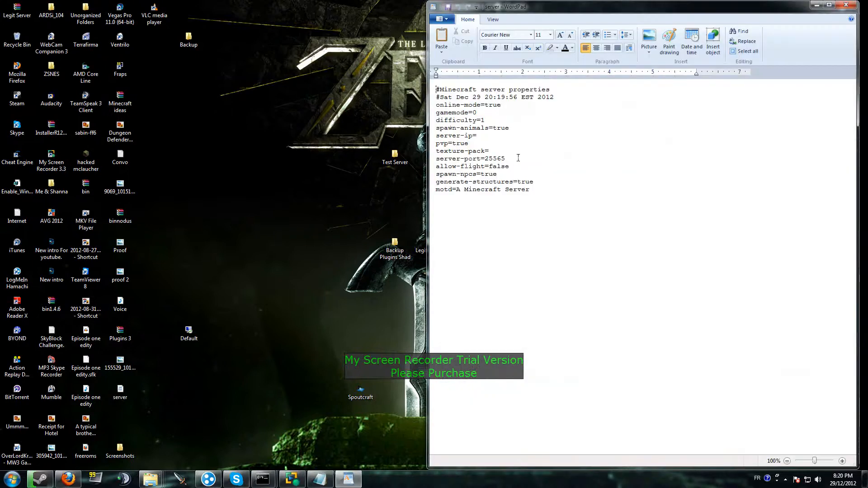
key(Left)
key(Left)
key(BackSpace)
text(5)
click(846, 5)
Start the server with the start batch file, run save-all and stop in its console, and close the console.
double_click(537, 175)
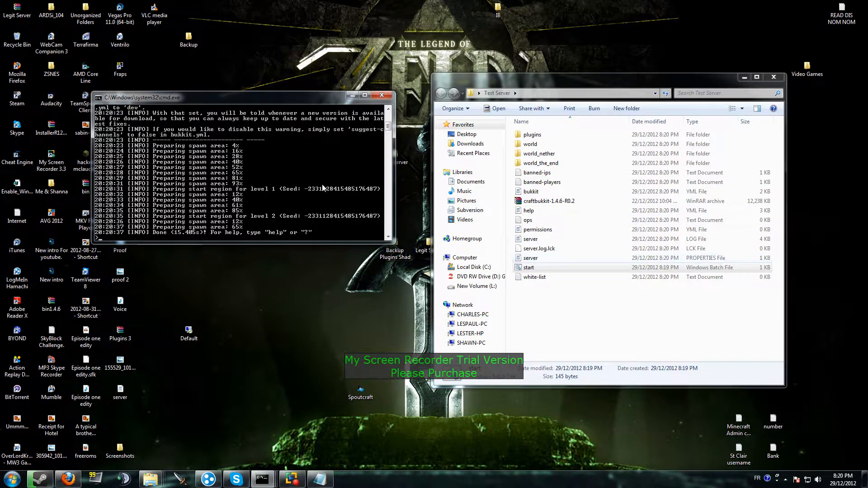
text(save-all)
key(Return)
text(stop)
key(Return)
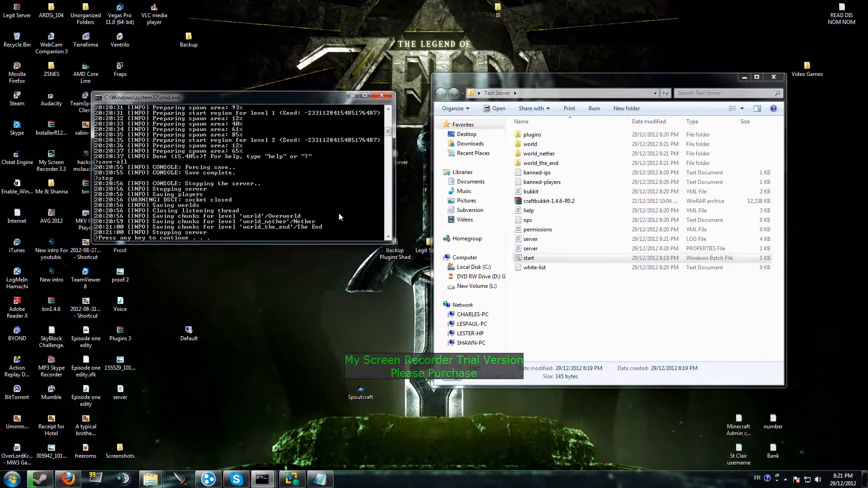
key(Return)
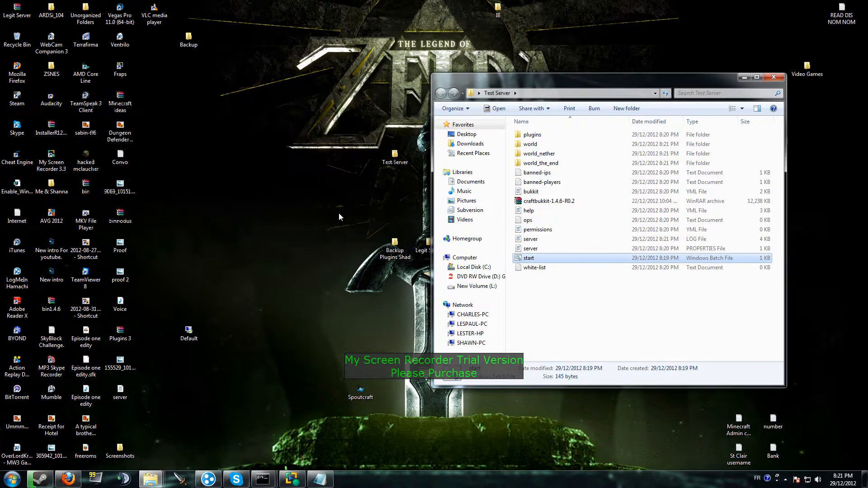
Open the server properties file in the Test Server folder and review its settings, including the motd line and player limit.
double_click(547, 248)
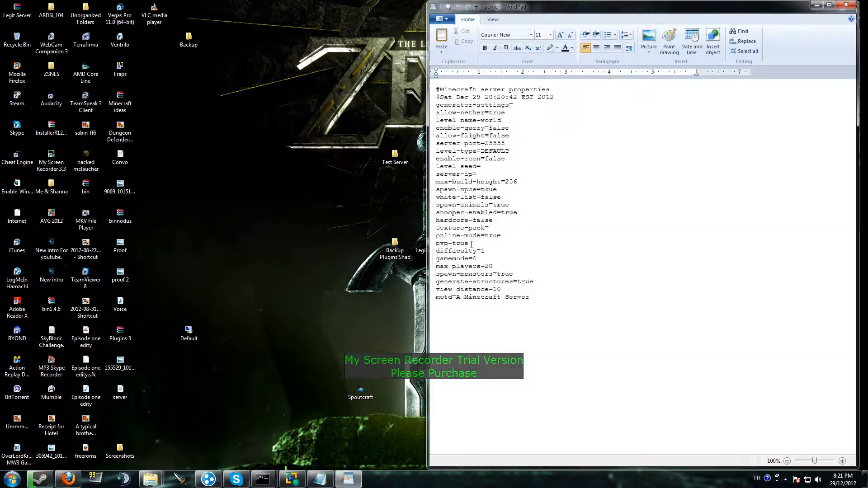
ctrl+scroll(541, 225, up, 8)
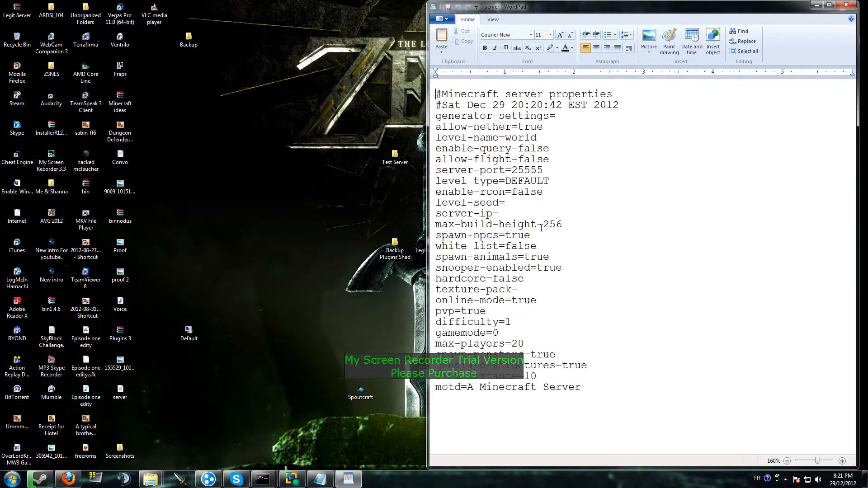
ctrl+scroll(565, 223, down, 2)
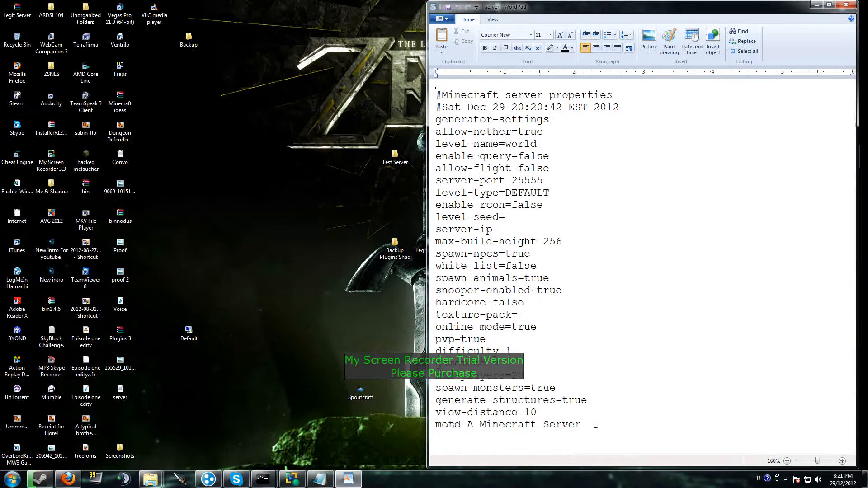
drag(595, 423, 434, 427)
click(485, 430)
mouse_move(512, 376)
mouse_down()
mouse_move(532, 376)
mouse_move(494, 365)
mouse_move(501, 365)
mouse_up()
click(518, 312)
Launch Minecraft, log in with the remembered account, and place the game window beside the server properties file.
click(12, 479)
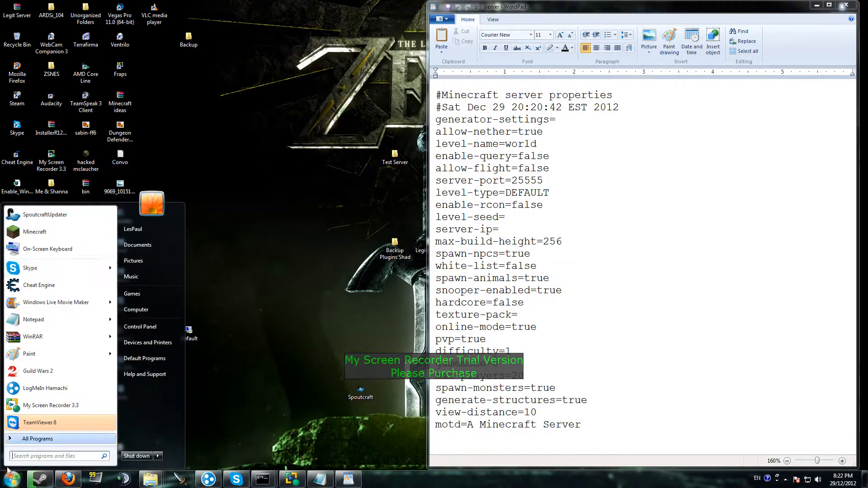
click(68, 232)
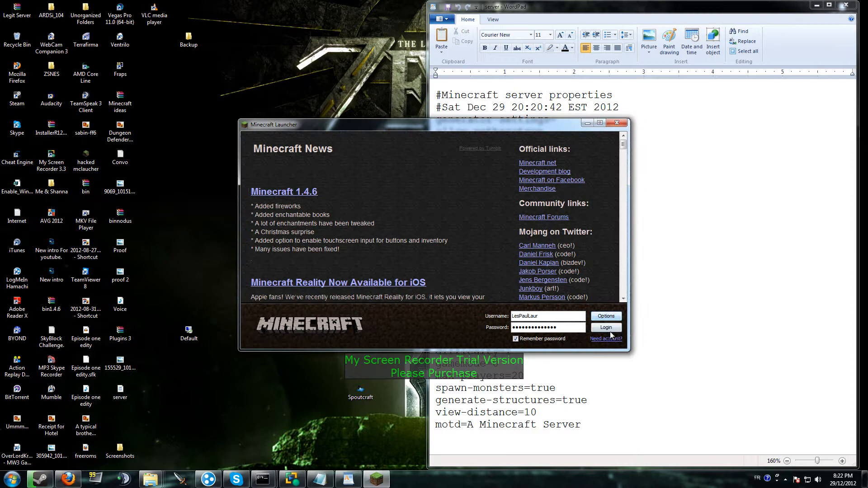
click(608, 330)
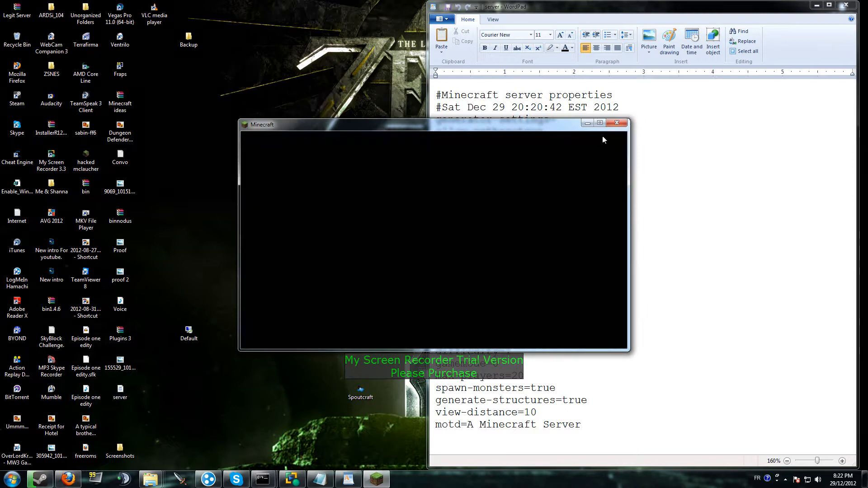
drag(565, 129, 375, 168)
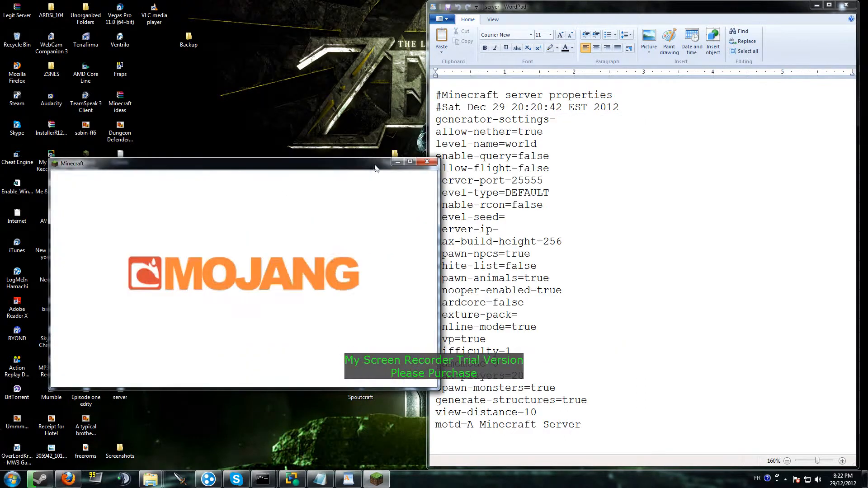
Set server-ip to 192.168.0.1 in the server properties file.
click(521, 224)
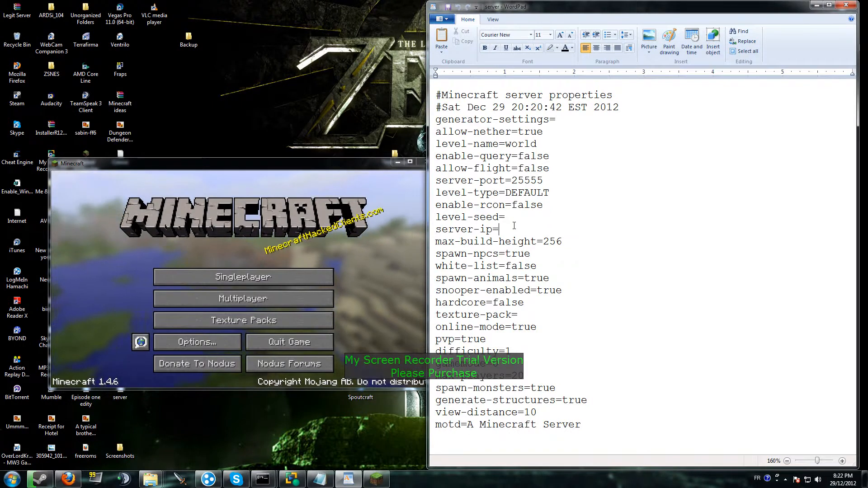
text(192.1)
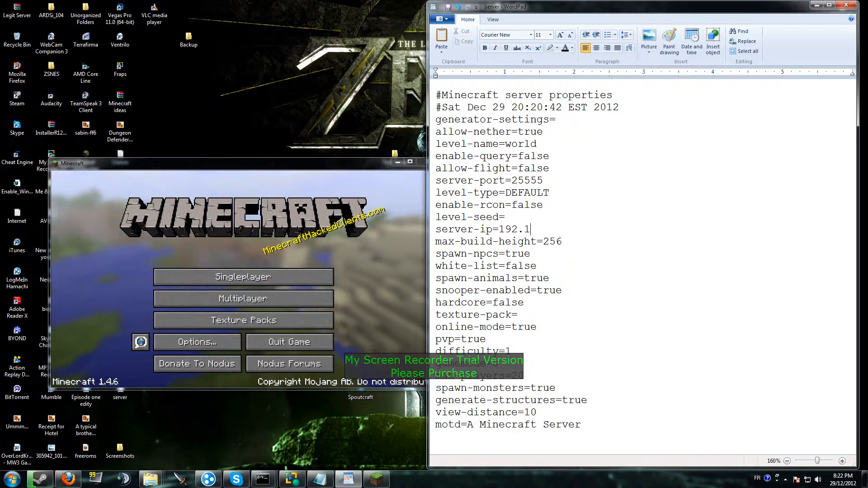
text(68.0.1)
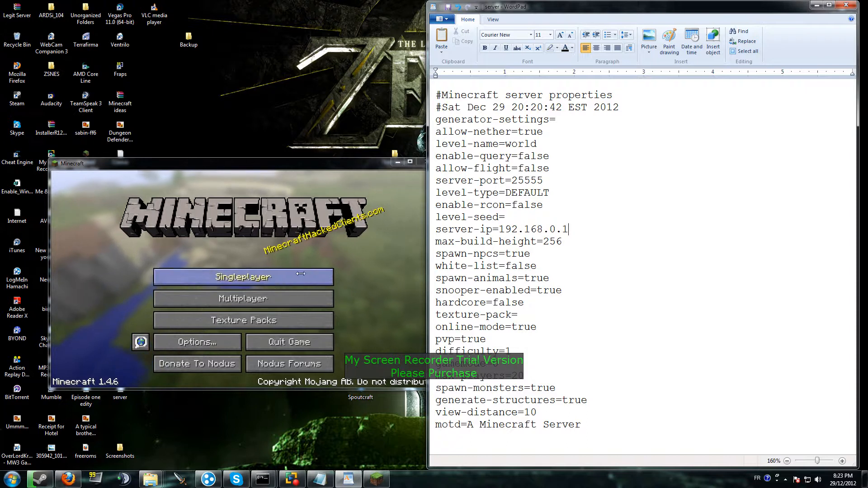
Open the multiplayer server list in Minecraft.
click(278, 308)
click(281, 302)
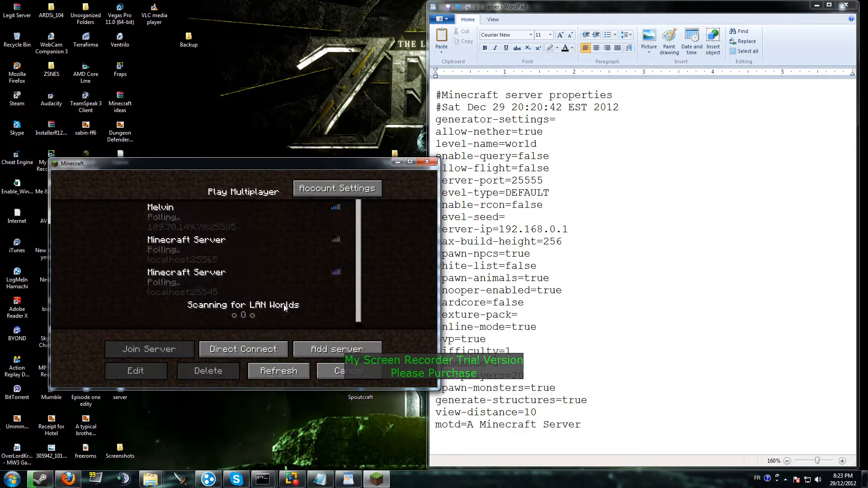
Start a new multiplayer server entry and replace its default name with Test Server.
click(264, 350)
click(264, 353)
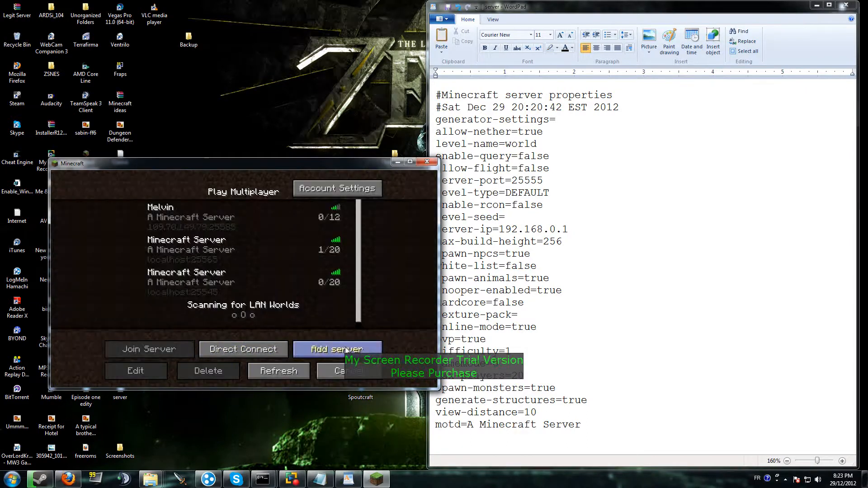
click(338, 348)
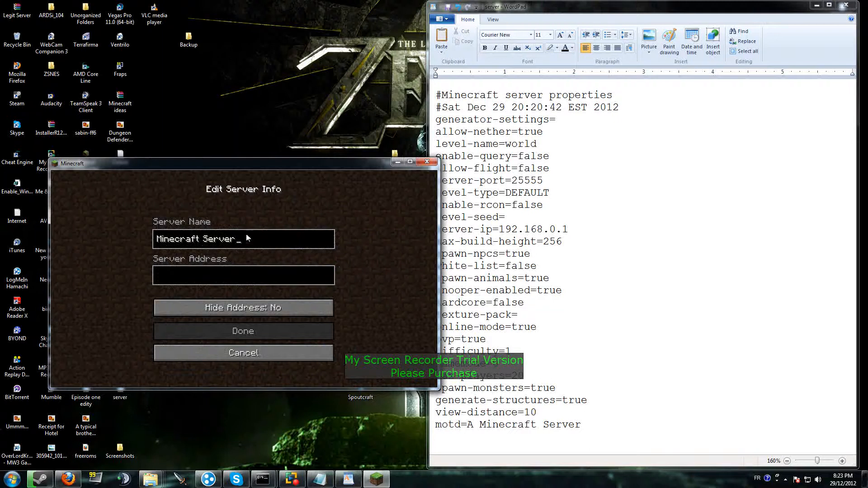
key(BackSpace)
key(BackSpace)
key(BackSpace)
key(BackSpace)
key(BackSpace)
key(BackSpace)
key(BackSpace)
key(BackSpace)
key(BackSpace)
key(BackSpace)
key(BackSpace)
key(BackSpace)
key(BackSpace)
key(BackSpace)
key(BackSpace)
key(BackSpace)
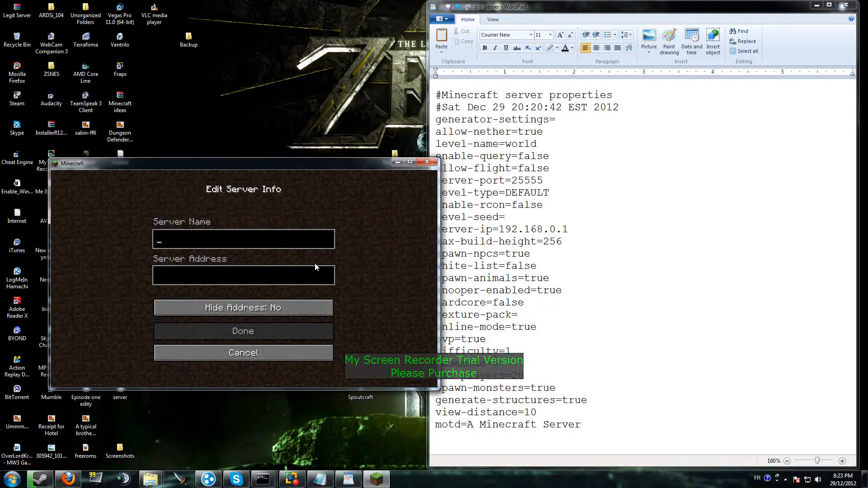
text(Test Server)
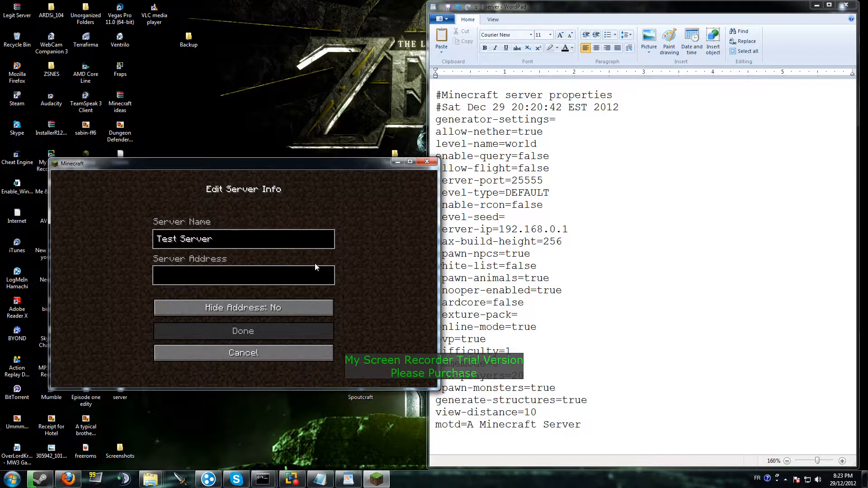
Set the new entry's server address to localhost:25555, save it, and select it in the multiplayer list.
text(lo)
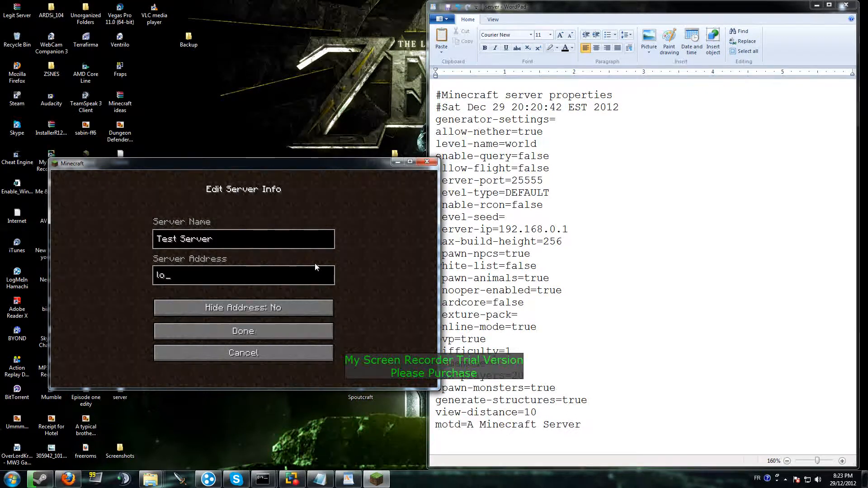
text(calhost:)
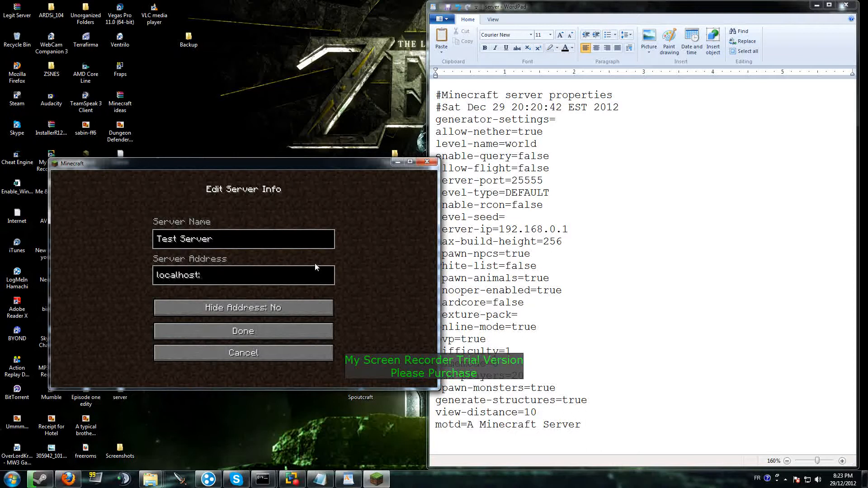
text(25555)
click(286, 329)
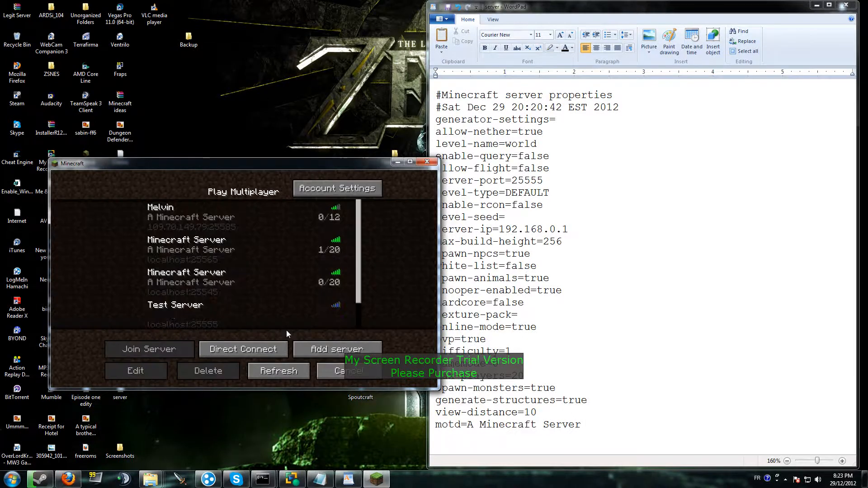
scroll(285, 324, down, 2)
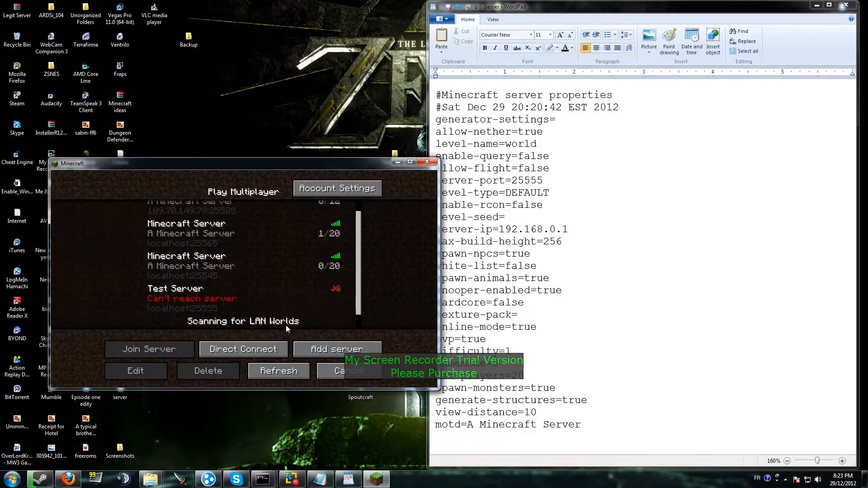
click(234, 301)
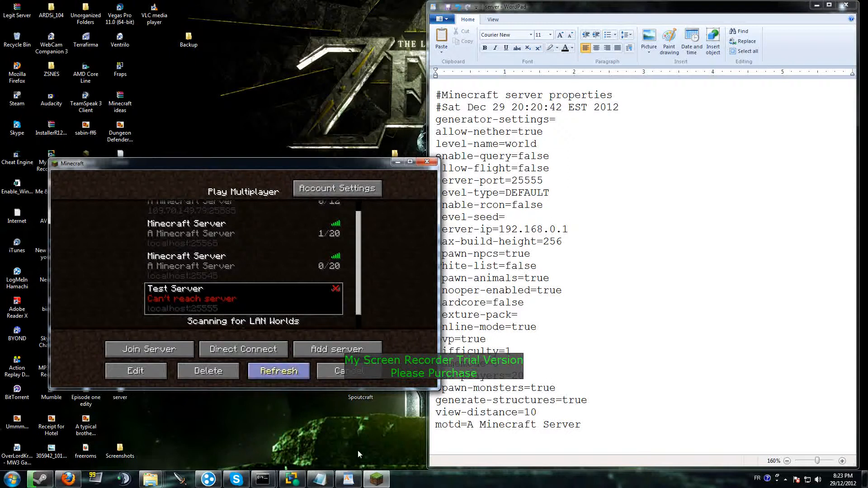
Minimize the server properties document and run the start batch file in the Test Server folder to launch the server.
mouse_move(262, 479)
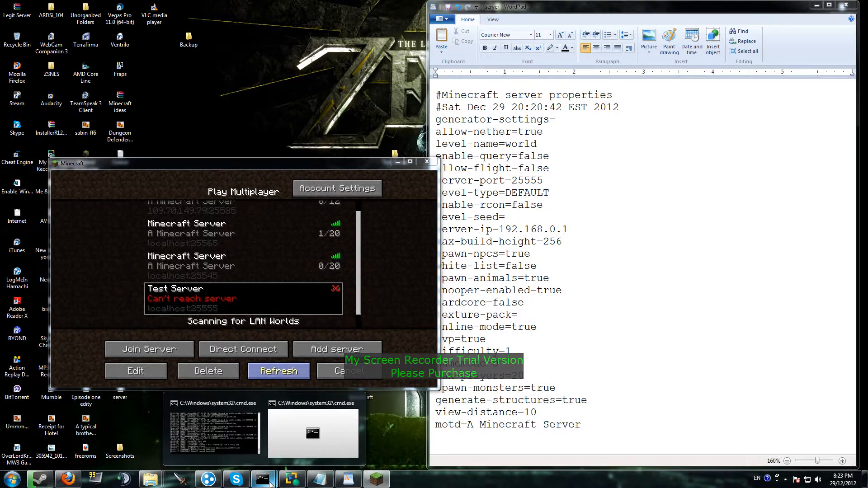
mouse_move(294, 437)
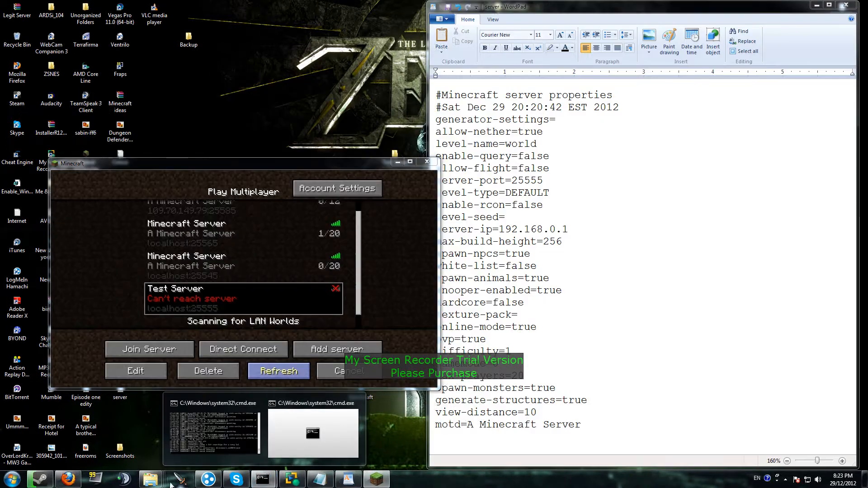
mouse_move(162, 482)
click(244, 427)
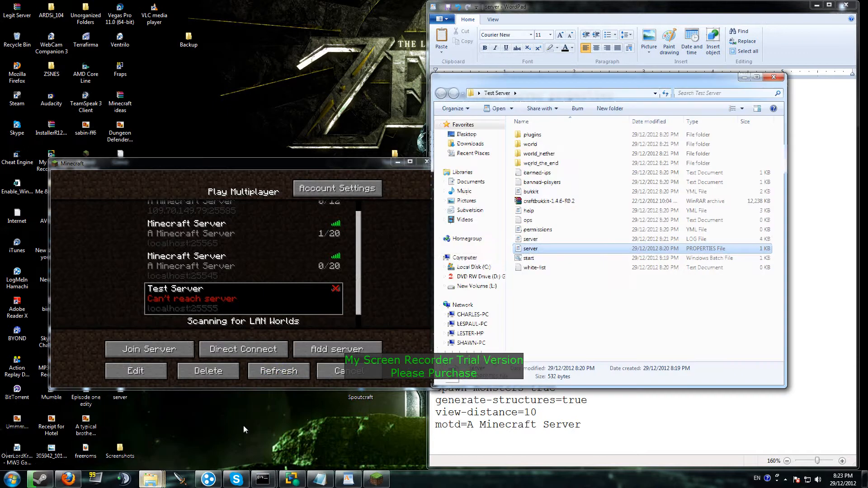
double_click(530, 252)
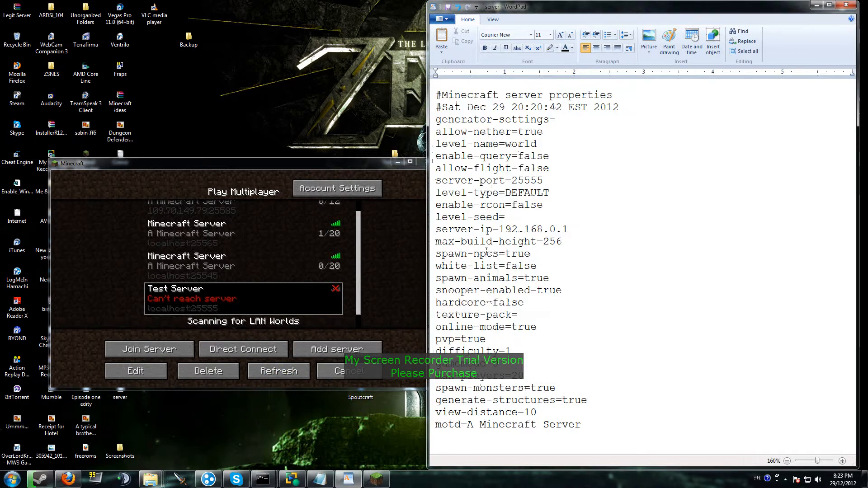
click(816, 5)
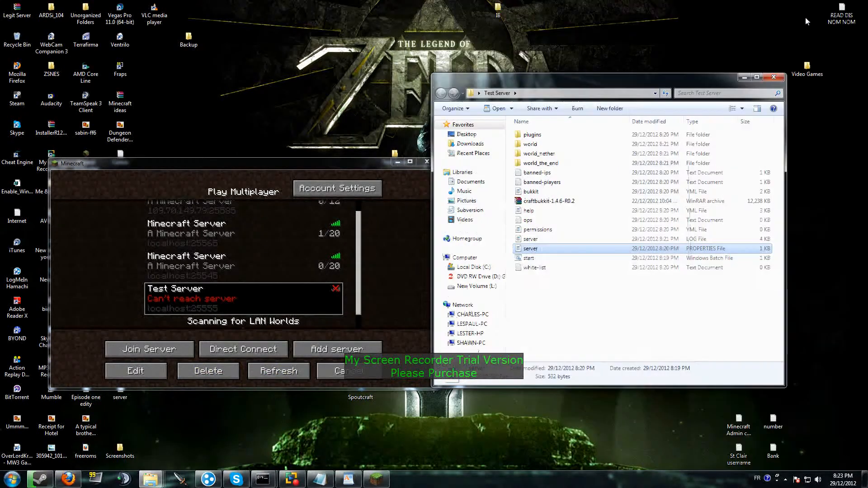
double_click(529, 259)
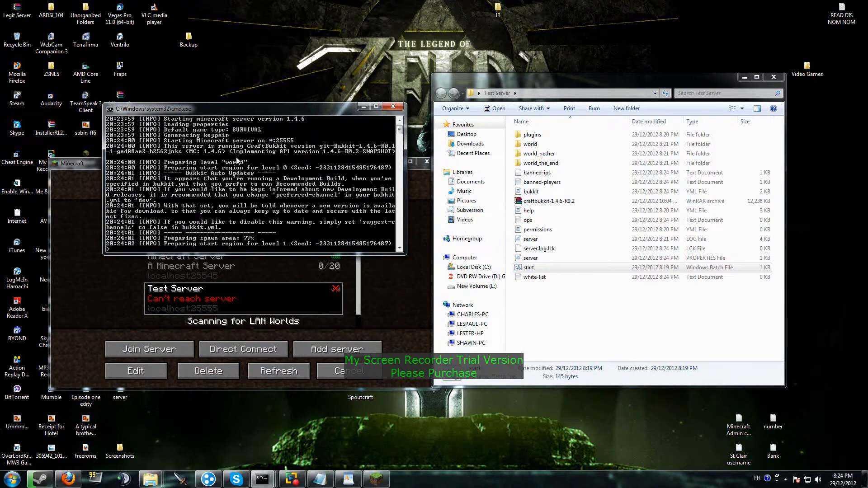
Return to Minecraft, refresh the multiplayer server list, and select the Test Server entry.
click(68, 335)
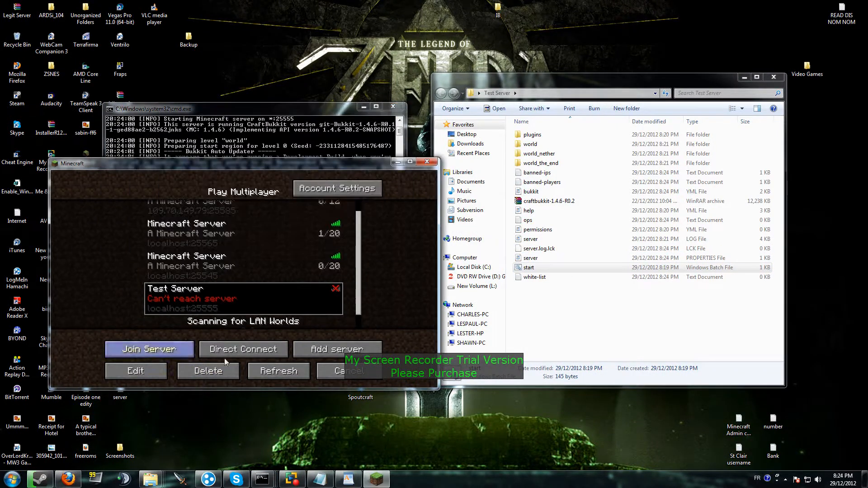
click(259, 375)
scroll(251, 307, down, 2)
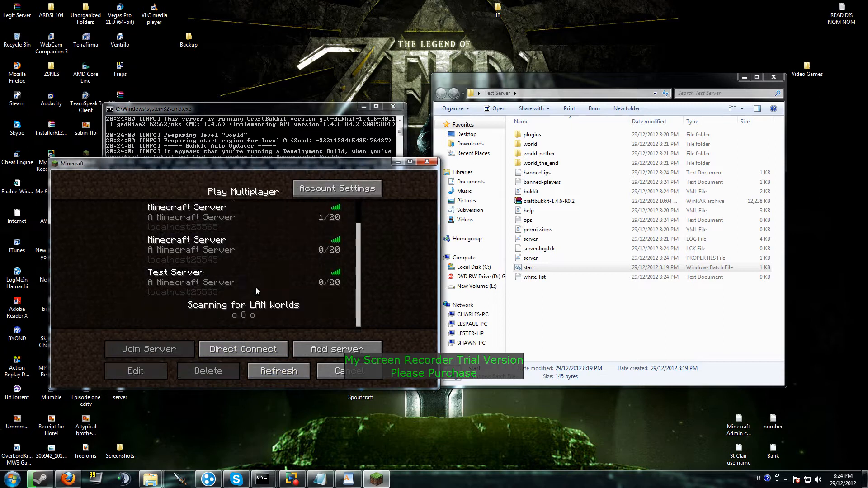
click(256, 287)
scroll(256, 286, down, 1)
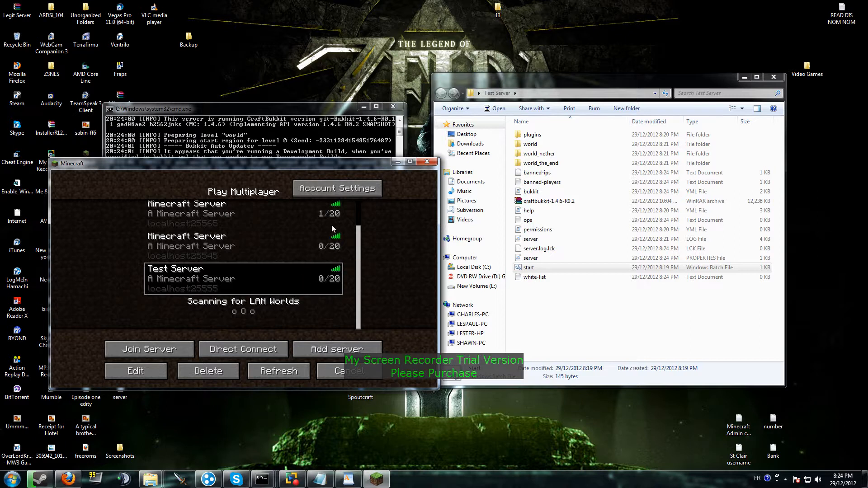
Move the server console window above the Minecraft window, clear of the game.
drag(285, 110, 290, 25)
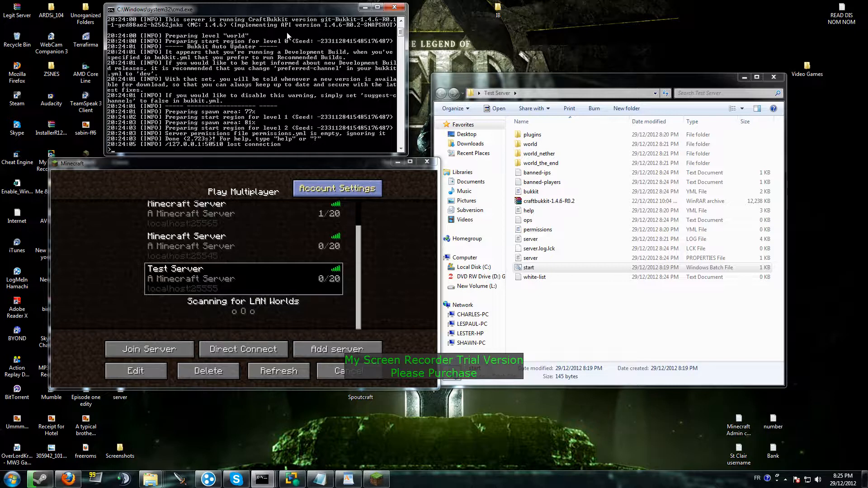
click(298, 473)
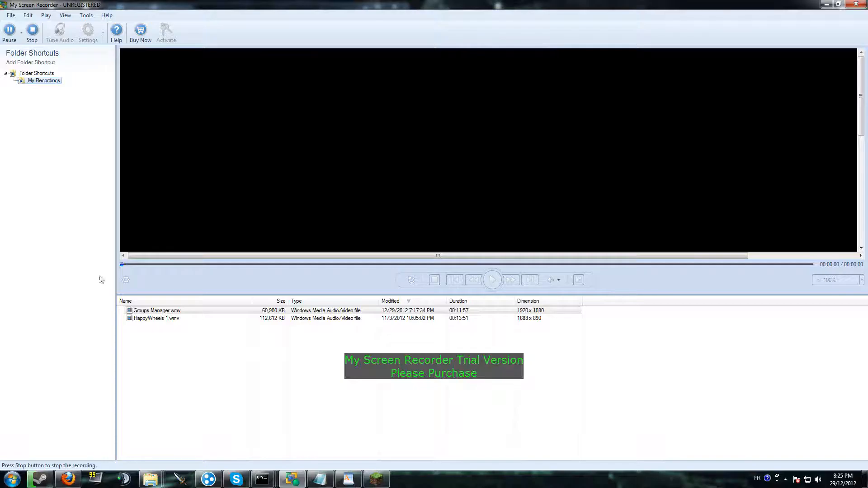